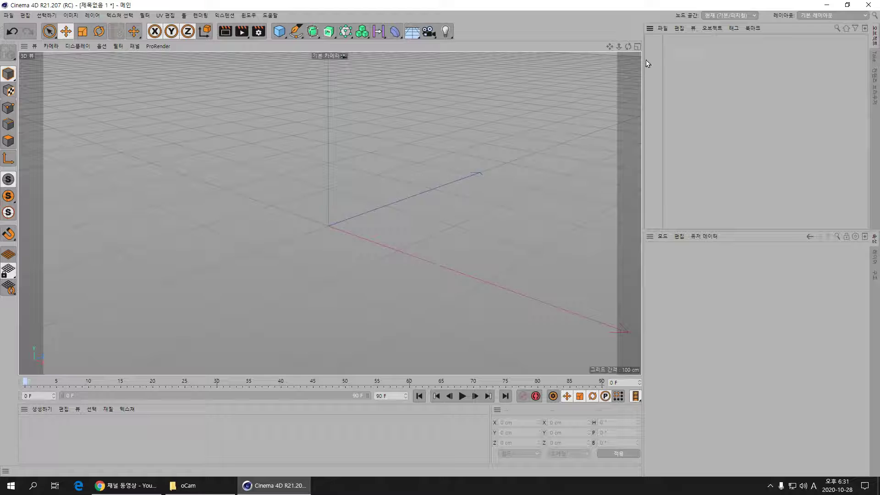
Add a default 200 cm cube to the empty scene and zoom the viewport around it
{"action": "left_click", "coordinate": [278, 32]}
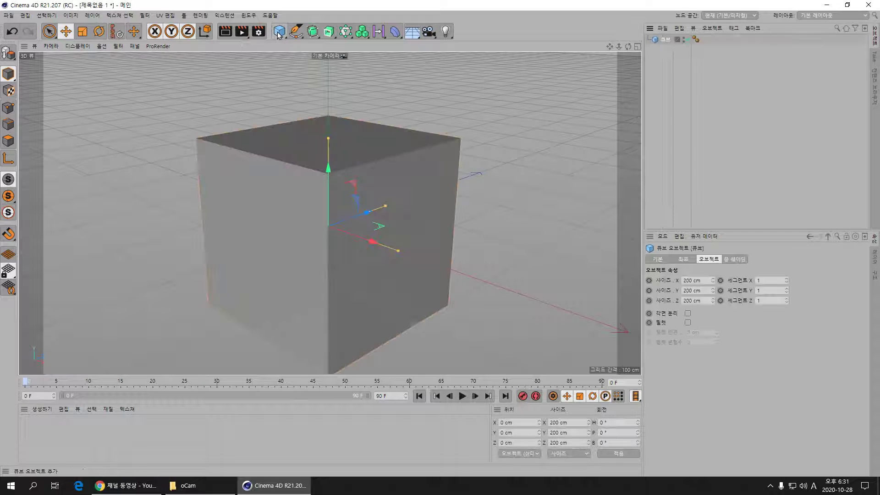
{"action": "scroll", "coordinate": [351, 182], "scroll_direction": "up", "scroll_amount": 1}
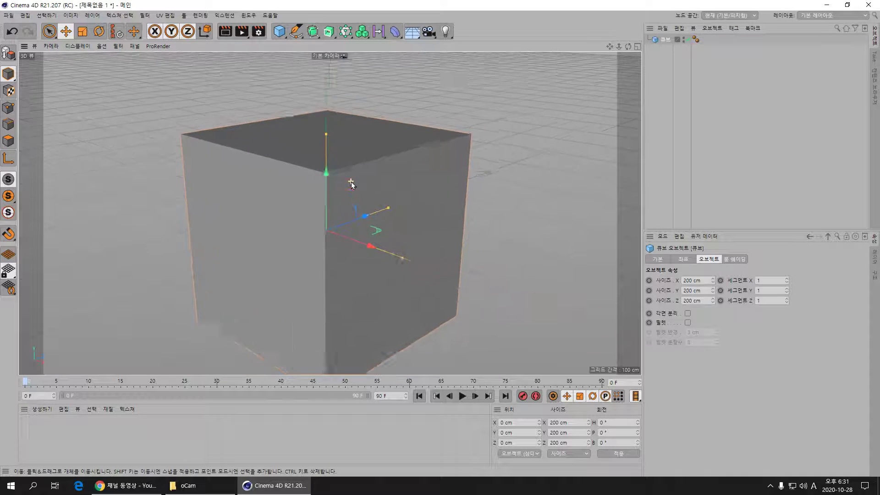
{"action": "scroll", "coordinate": [351, 181], "scroll_direction": "down", "scroll_amount": 2}
{"action": "scroll", "coordinate": [351, 181], "scroll_direction": "up", "scroll_amount": 2}
{"action": "scroll", "coordinate": [351, 182], "scroll_direction": "up", "scroll_amount": 2}
{"action": "scroll", "coordinate": [351, 182], "scroll_direction": "up", "scroll_amount": 2}
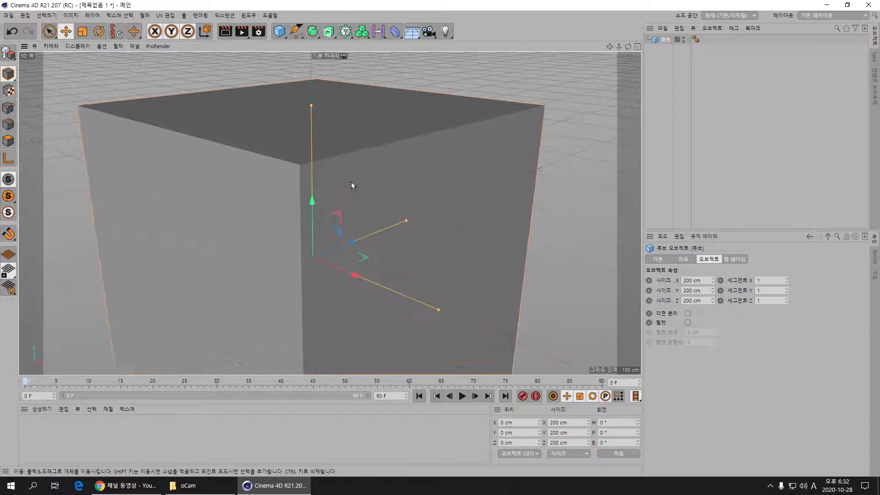
{"action": "scroll", "coordinate": [351, 182], "scroll_direction": "down", "scroll_amount": 2}
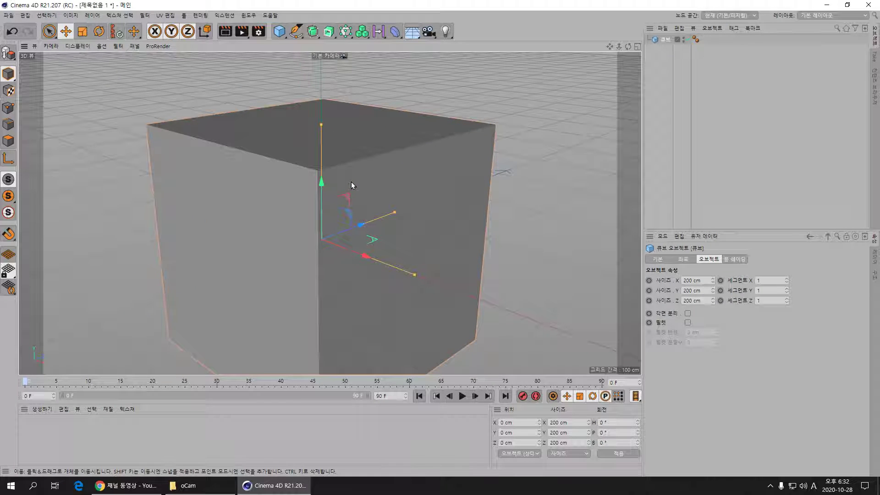
{"action": "scroll", "coordinate": [351, 181], "scroll_direction": "down", "scroll_amount": 1}
{"action": "scroll", "coordinate": [351, 181], "scroll_direction": "down", "scroll_amount": 1}
{"action": "scroll", "coordinate": [351, 182], "scroll_direction": "up", "scroll_amount": 1}
{"action": "scroll", "coordinate": [351, 182], "scroll_direction": "up", "scroll_amount": 2}
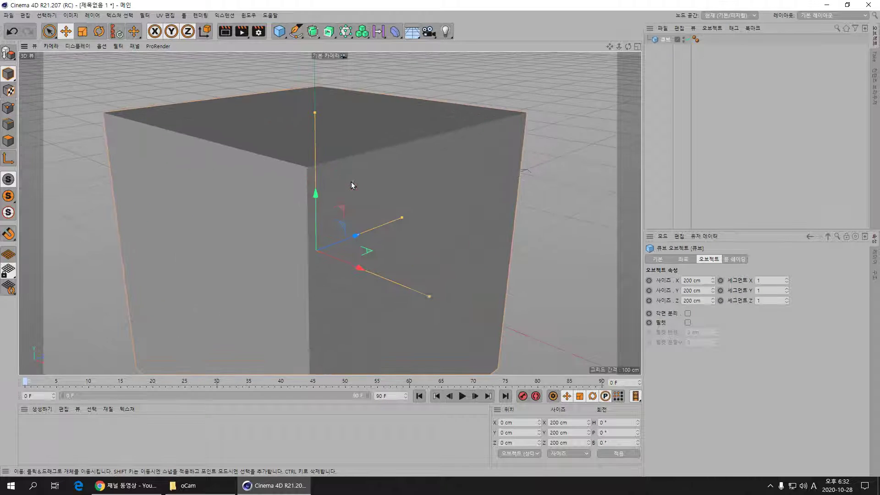
Shrink the cube's height, depth and width handles into a flat box about 102 × 29 × 68 cm
{"action": "left_click_drag", "start_coordinate": [314, 112], "coordinate": [317, 227]}
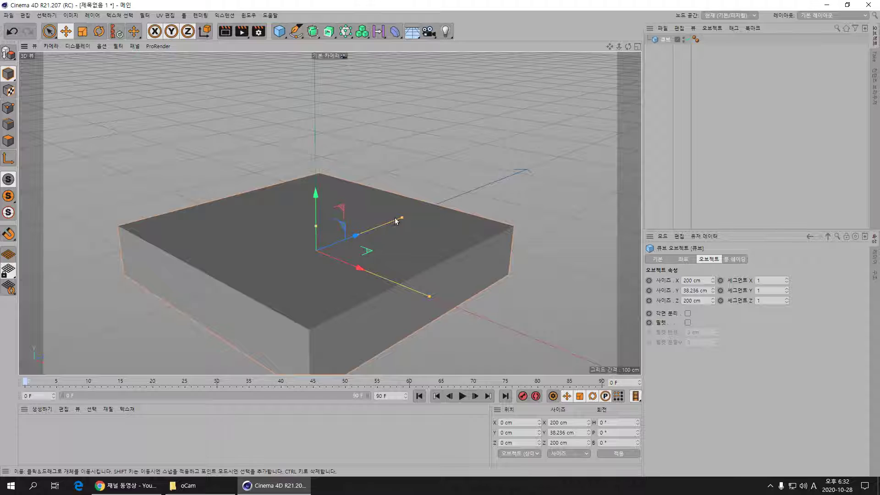
{"action": "left_click_drag", "start_coordinate": [401, 216], "coordinate": [348, 238]}
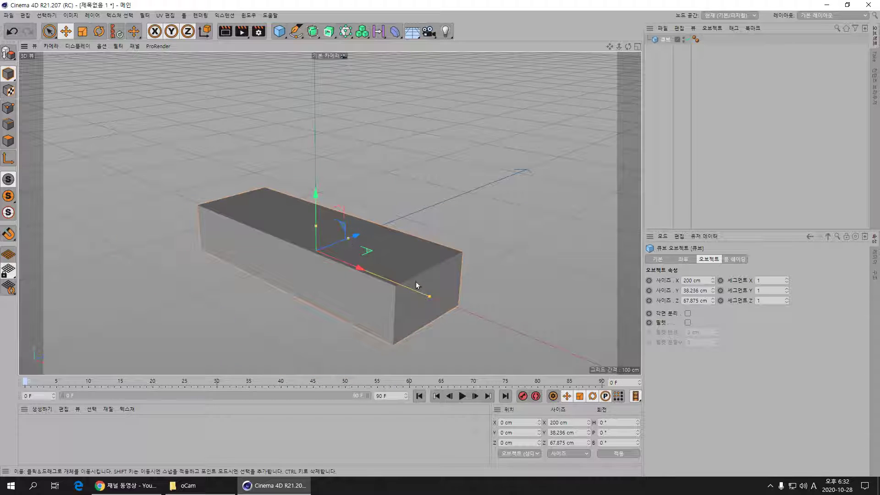
{"action": "mouse_move", "coordinate": [428, 297]}
{"action": "left_mouse_down"}
{"action": "mouse_move", "coordinate": [354, 266]}
{"action": "mouse_move", "coordinate": [369, 275]}
{"action": "left_mouse_up"}
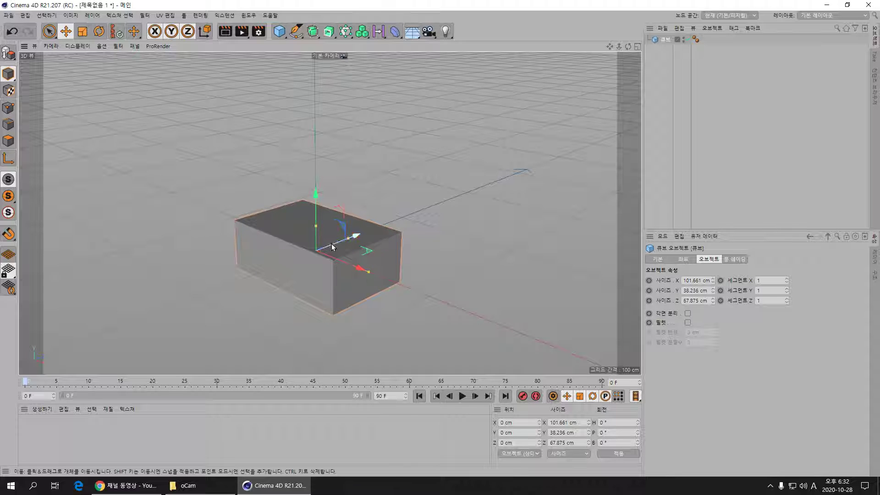
{"action": "left_click_drag", "start_coordinate": [316, 225], "coordinate": [317, 232]}
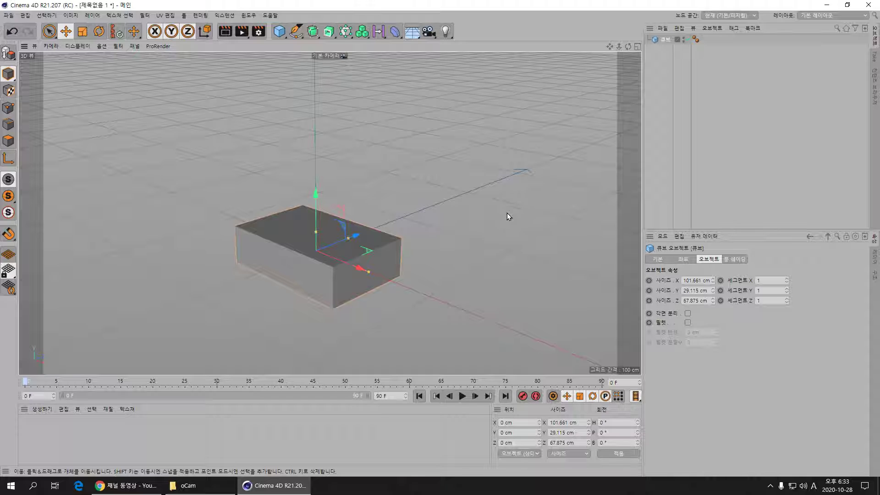
{"action": "mouse_move", "coordinate": [506, 212]}
{"action": "left_mouse_down"}
{"action": "mouse_move", "coordinate": [506, 202]}
{"action": "mouse_move", "coordinate": [544, 198]}
{"action": "mouse_move", "coordinate": [508, 246]}
{"action": "mouse_move", "coordinate": [422, 208]}
{"action": "mouse_move", "coordinate": [492, 153]}
{"action": "mouse_move", "coordinate": [558, 207]}
{"action": "mouse_move", "coordinate": [491, 225]}
{"action": "mouse_move", "coordinate": [479, 160]}
{"action": "mouse_move", "coordinate": [549, 198]}
{"action": "mouse_move", "coordinate": [453, 203]}
{"action": "mouse_move", "coordinate": [543, 169]}
{"action": "mouse_move", "coordinate": [548, 207]}
{"action": "mouse_move", "coordinate": [517, 200]}
{"action": "mouse_move", "coordinate": [508, 212]}
{"action": "left_mouse_up"}
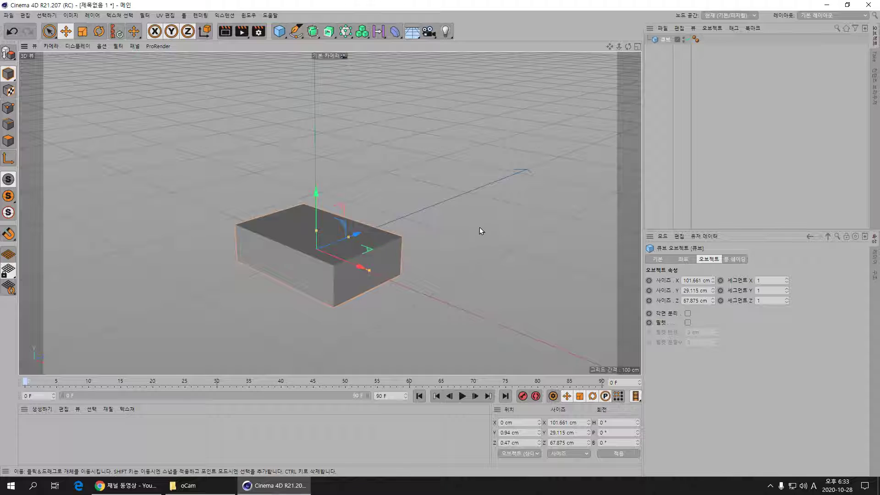
Drag the box and its X, Y, Z axis arrows until it rests near X 7.6, Z −7 cm
{"action": "mouse_move", "coordinate": [459, 231]}
{"action": "left_mouse_down"}
{"action": "mouse_move", "coordinate": [468, 239]}
{"action": "mouse_move", "coordinate": [475, 225]}
{"action": "left_mouse_up"}
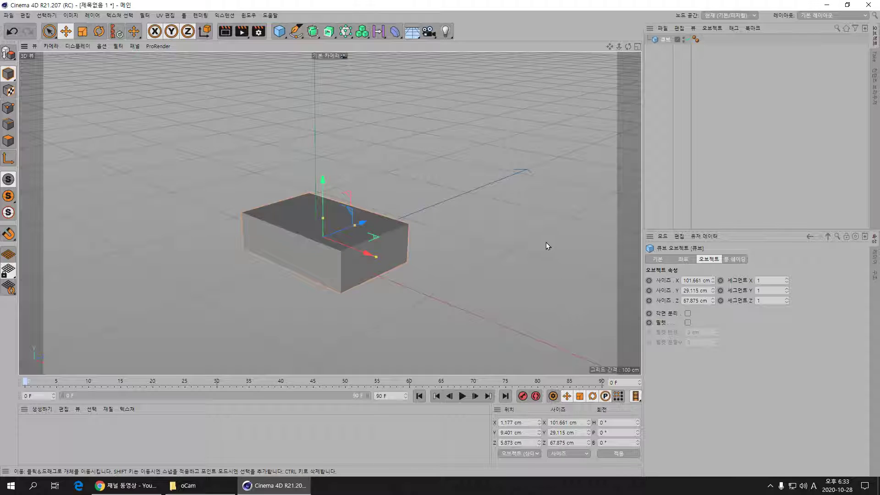
{"action": "mouse_move", "coordinate": [545, 242]}
{"action": "left_mouse_down"}
{"action": "mouse_move", "coordinate": [516, 244]}
{"action": "mouse_move", "coordinate": [542, 253]}
{"action": "mouse_move", "coordinate": [499, 241]}
{"action": "mouse_move", "coordinate": [513, 231]}
{"action": "mouse_move", "coordinate": [565, 255]}
{"action": "mouse_move", "coordinate": [512, 235]}
{"action": "mouse_move", "coordinate": [554, 258]}
{"action": "mouse_move", "coordinate": [529, 249]}
{"action": "mouse_move", "coordinate": [529, 196]}
{"action": "mouse_move", "coordinate": [535, 243]}
{"action": "mouse_move", "coordinate": [540, 219]}
{"action": "mouse_move", "coordinate": [567, 202]}
{"action": "mouse_move", "coordinate": [548, 242]}
{"action": "mouse_move", "coordinate": [606, 214]}
{"action": "mouse_move", "coordinate": [538, 255]}
{"action": "mouse_move", "coordinate": [526, 255]}
{"action": "mouse_move", "coordinate": [573, 236]}
{"action": "mouse_move", "coordinate": [501, 256]}
{"action": "mouse_move", "coordinate": [523, 249]}
{"action": "left_mouse_up"}
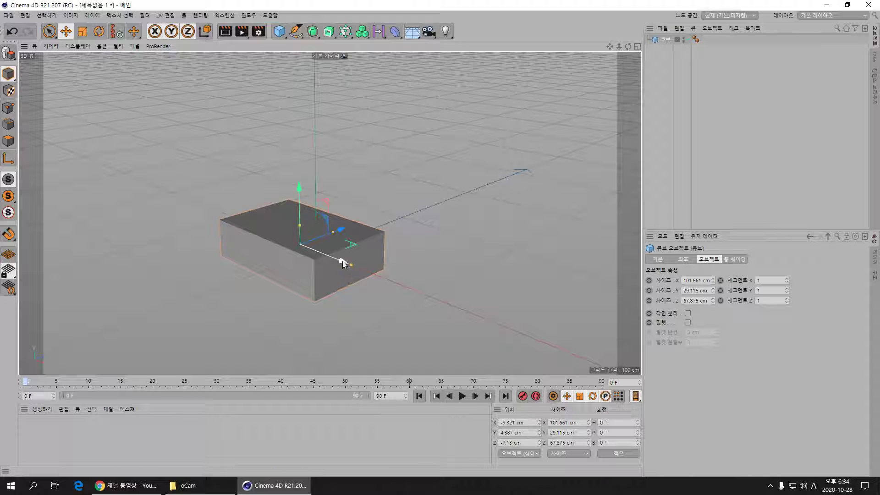
{"action": "mouse_move", "coordinate": [342, 264]}
{"action": "left_mouse_down"}
{"action": "mouse_move", "coordinate": [355, 265]}
{"action": "mouse_move", "coordinate": [328, 199]}
{"action": "mouse_move", "coordinate": [356, 269]}
{"action": "mouse_move", "coordinate": [333, 190]}
{"action": "mouse_move", "coordinate": [334, 251]}
{"action": "mouse_move", "coordinate": [339, 235]}
{"action": "mouse_move", "coordinate": [367, 259]}
{"action": "left_mouse_up"}
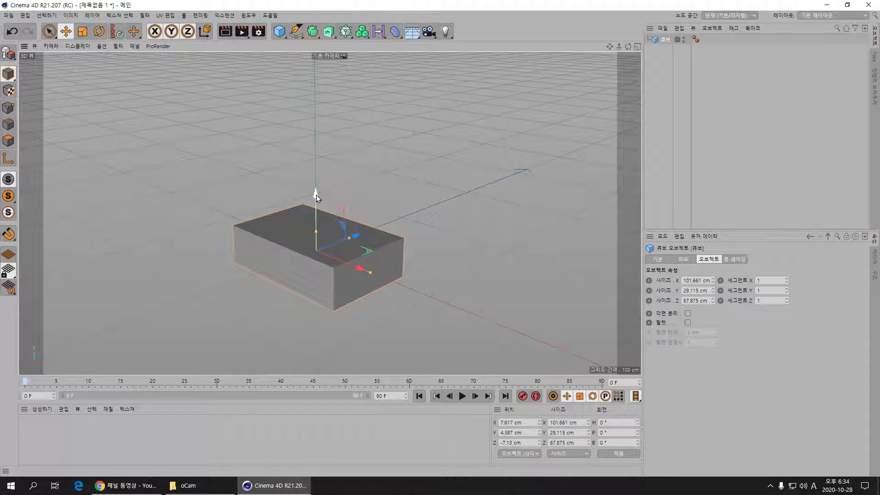
{"action": "mouse_move", "coordinate": [316, 194]}
{"action": "left_mouse_down"}
{"action": "mouse_move", "coordinate": [309, 130]}
{"action": "mouse_move", "coordinate": [319, 94]}
{"action": "mouse_move", "coordinate": [309, 108]}
{"action": "mouse_move", "coordinate": [318, 209]}
{"action": "mouse_move", "coordinate": [312, 156]}
{"action": "mouse_move", "coordinate": [313, 191]}
{"action": "mouse_move", "coordinate": [277, 194]}
{"action": "mouse_move", "coordinate": [342, 185]}
{"action": "mouse_move", "coordinate": [230, 183]}
{"action": "mouse_move", "coordinate": [346, 204]}
{"action": "mouse_move", "coordinate": [324, 205]}
{"action": "mouse_move", "coordinate": [323, 195]}
{"action": "left_mouse_up"}
{"action": "mouse_move", "coordinate": [356, 236]}
{"action": "left_mouse_down"}
{"action": "mouse_move", "coordinate": [328, 228]}
{"action": "mouse_move", "coordinate": [412, 211]}
{"action": "mouse_move", "coordinate": [389, 199]}
{"action": "mouse_move", "coordinate": [449, 182]}
{"action": "mouse_move", "coordinate": [368, 202]}
{"action": "mouse_move", "coordinate": [381, 183]}
{"action": "mouse_move", "coordinate": [337, 202]}
{"action": "mouse_move", "coordinate": [331, 192]}
{"action": "mouse_move", "coordinate": [387, 245]}
{"action": "mouse_move", "coordinate": [359, 216]}
{"action": "mouse_move", "coordinate": [383, 252]}
{"action": "mouse_move", "coordinate": [373, 232]}
{"action": "mouse_move", "coordinate": [358, 239]}
{"action": "left_mouse_up"}
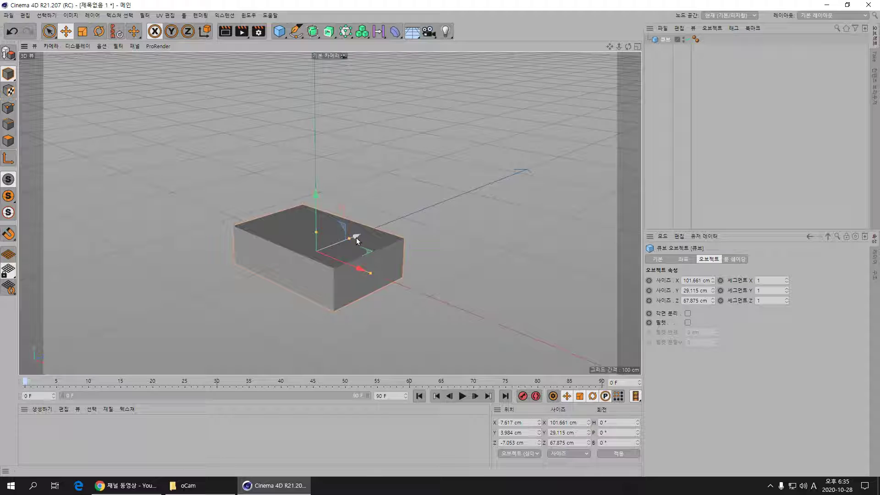
{"action": "left_click_drag", "start_coordinate": [425, 234], "coordinate": [429, 207]}
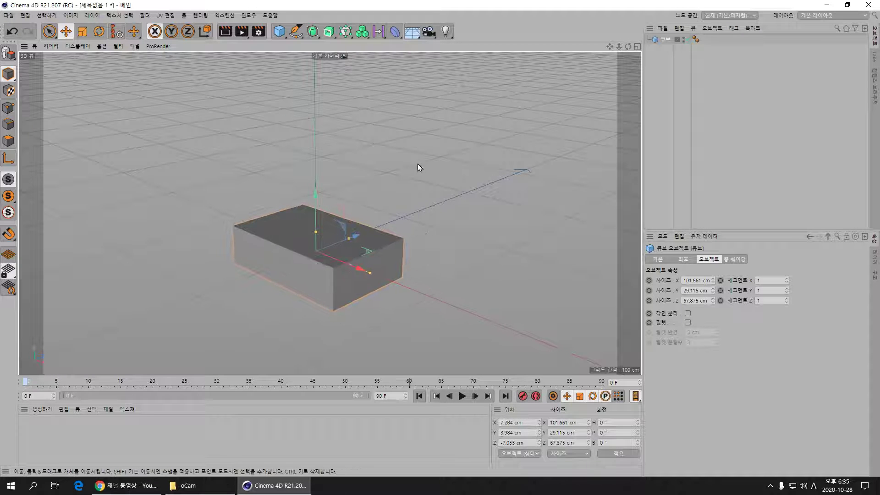
{"action": "mouse_move", "coordinate": [418, 167]}
{"action": "left_mouse_down"}
{"action": "mouse_move", "coordinate": [497, 181]}
{"action": "mouse_move", "coordinate": [380, 130]}
{"action": "mouse_move", "coordinate": [521, 152]}
{"action": "mouse_move", "coordinate": [424, 139]}
{"action": "mouse_move", "coordinate": [397, 158]}
{"action": "mouse_move", "coordinate": [475, 182]}
{"action": "mouse_move", "coordinate": [517, 174]}
{"action": "mouse_move", "coordinate": [449, 158]}
{"action": "mouse_move", "coordinate": [510, 161]}
{"action": "mouse_move", "coordinate": [416, 150]}
{"action": "mouse_move", "coordinate": [427, 153]}
{"action": "left_mouse_up"}
{"action": "mouse_move", "coordinate": [454, 152]}
{"action": "left_mouse_down"}
{"action": "mouse_move", "coordinate": [384, 130]}
{"action": "mouse_move", "coordinate": [482, 147]}
{"action": "mouse_move", "coordinate": [447, 143]}
{"action": "left_mouse_up"}
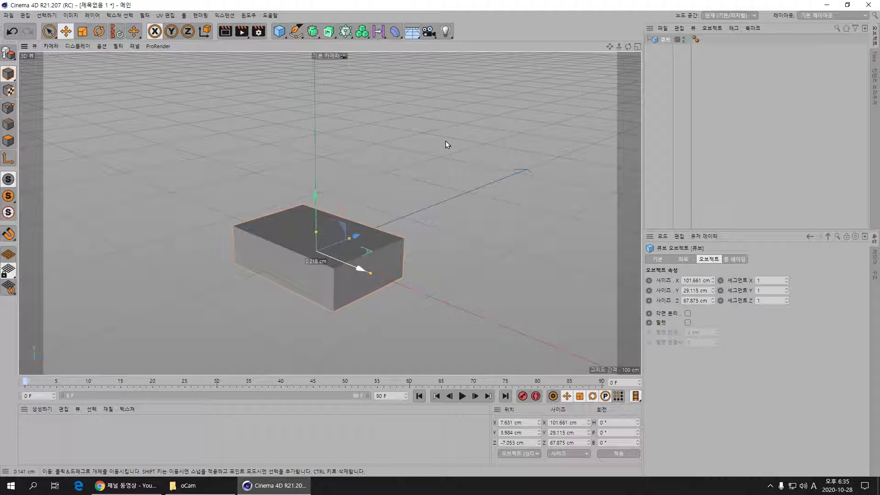
Lock the X axis, then drag the box up, forward and back down
{"action": "left_click", "coordinate": [154, 32]}
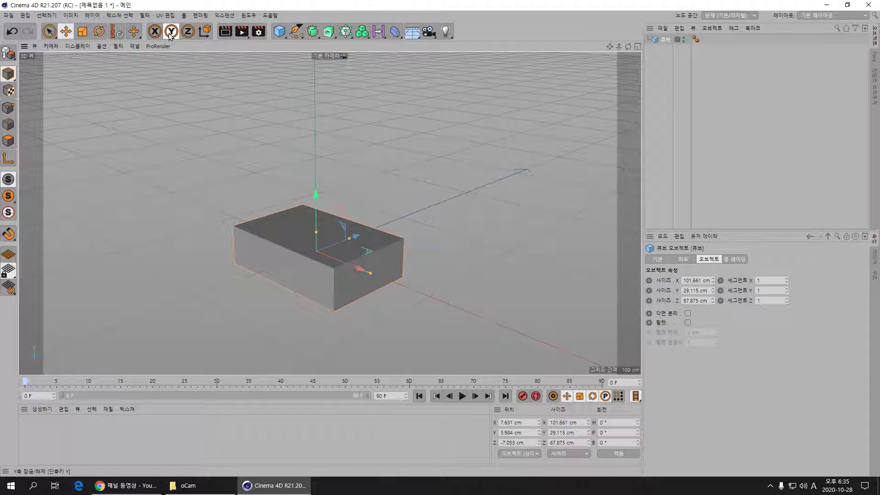
{"action": "mouse_move", "coordinate": [496, 155]}
{"action": "left_mouse_down"}
{"action": "mouse_move", "coordinate": [463, 105]}
{"action": "mouse_move", "coordinate": [424, 114]}
{"action": "mouse_move", "coordinate": [524, 112]}
{"action": "mouse_move", "coordinate": [420, 79]}
{"action": "mouse_move", "coordinate": [419, 104]}
{"action": "mouse_move", "coordinate": [344, 112]}
{"action": "mouse_move", "coordinate": [498, 109]}
{"action": "mouse_move", "coordinate": [389, 104]}
{"action": "mouse_move", "coordinate": [471, 122]}
{"action": "mouse_move", "coordinate": [463, 154]}
{"action": "left_mouse_up"}
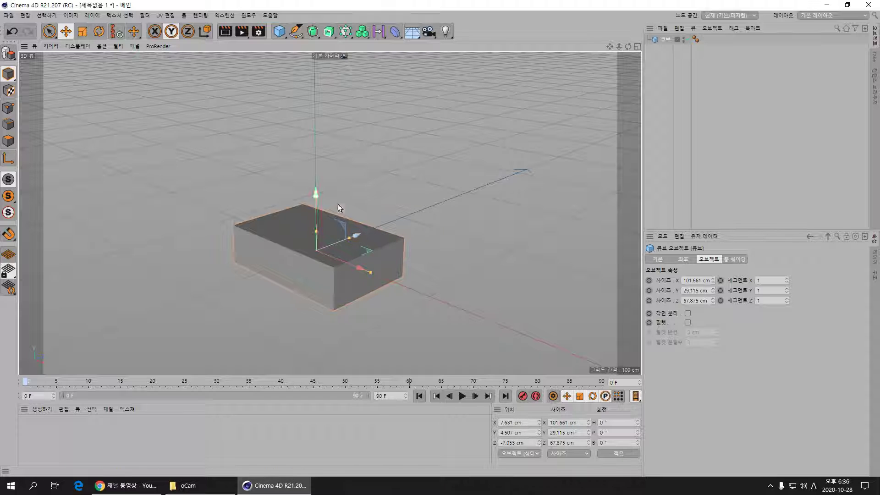
{"action": "mouse_move", "coordinate": [356, 235]}
{"action": "left_mouse_down"}
{"action": "mouse_move", "coordinate": [473, 179]}
{"action": "mouse_move", "coordinate": [403, 220]}
{"action": "mouse_move", "coordinate": [403, 210]}
{"action": "mouse_move", "coordinate": [373, 231]}
{"action": "mouse_move", "coordinate": [353, 229]}
{"action": "left_mouse_up"}
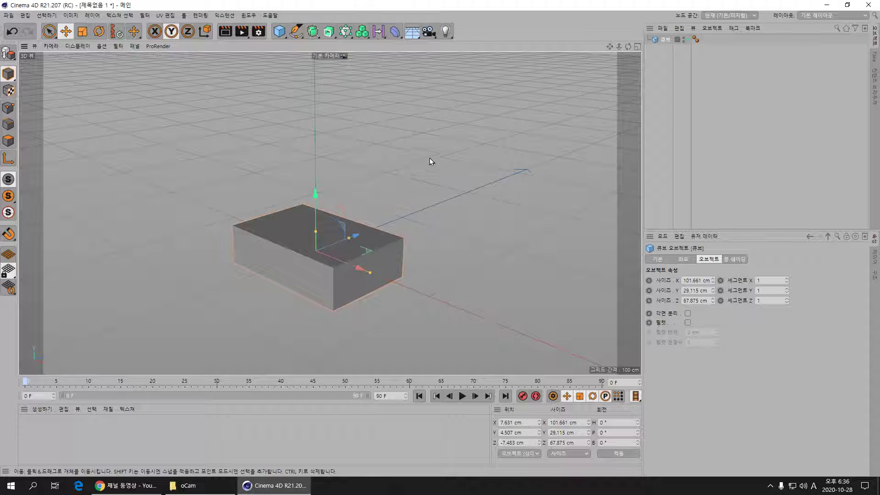
{"action": "mouse_move", "coordinate": [423, 140]}
{"action": "left_mouse_down"}
{"action": "mouse_move", "coordinate": [416, 134]}
{"action": "mouse_move", "coordinate": [494, 133]}
{"action": "mouse_move", "coordinate": [424, 166]}
{"action": "mouse_move", "coordinate": [425, 135]}
{"action": "left_mouse_up"}
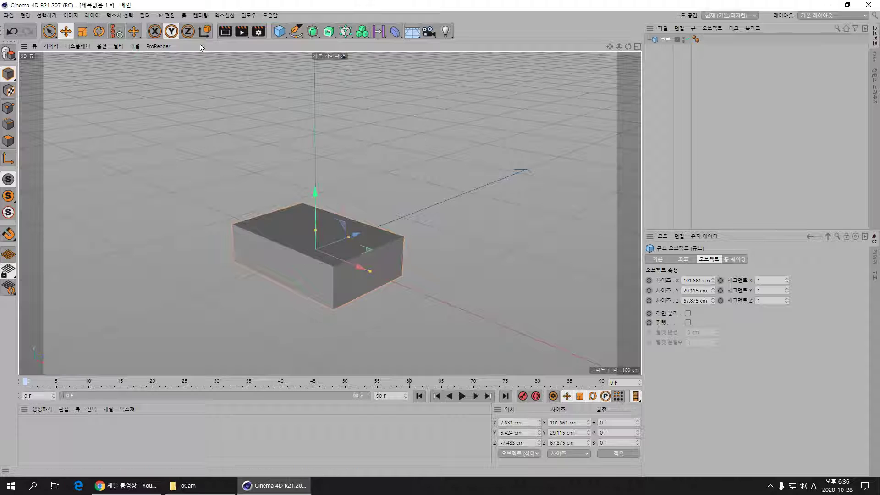
Also lock the Y axis and slide the box across the floor to about X 9.8, Z −8.5 cm
{"action": "left_click", "coordinate": [171, 36]}
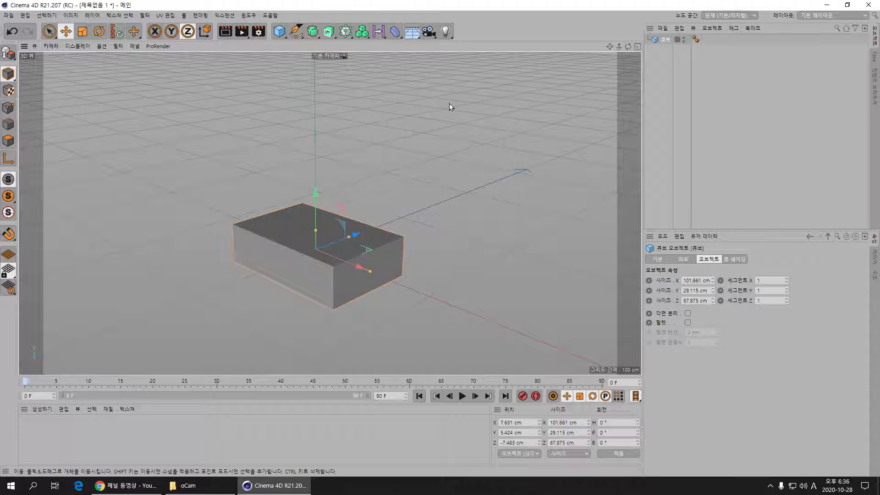
{"action": "mouse_move", "coordinate": [493, 139]}
{"action": "left_mouse_down"}
{"action": "mouse_move", "coordinate": [399, 135]}
{"action": "mouse_move", "coordinate": [537, 123]}
{"action": "mouse_move", "coordinate": [468, 104]}
{"action": "mouse_move", "coordinate": [485, 101]}
{"action": "mouse_move", "coordinate": [477, 101]}
{"action": "left_mouse_up"}
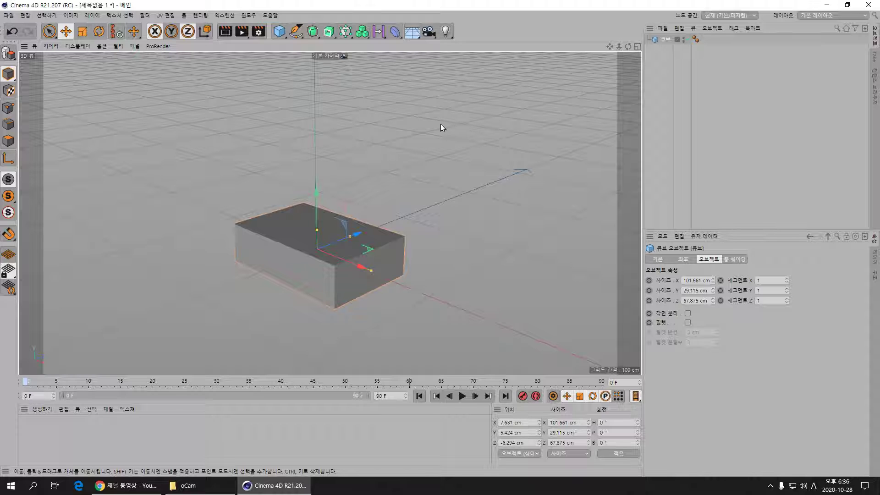
{"action": "mouse_move", "coordinate": [434, 134]}
{"action": "left_mouse_down"}
{"action": "mouse_move", "coordinate": [457, 114]}
{"action": "mouse_move", "coordinate": [371, 155]}
{"action": "mouse_move", "coordinate": [478, 120]}
{"action": "mouse_move", "coordinate": [380, 155]}
{"action": "mouse_move", "coordinate": [480, 149]}
{"action": "mouse_move", "coordinate": [412, 119]}
{"action": "mouse_move", "coordinate": [415, 149]}
{"action": "mouse_move", "coordinate": [477, 128]}
{"action": "mouse_move", "coordinate": [391, 127]}
{"action": "mouse_move", "coordinate": [467, 98]}
{"action": "mouse_move", "coordinate": [381, 138]}
{"action": "mouse_move", "coordinate": [478, 154]}
{"action": "mouse_move", "coordinate": [435, 87]}
{"action": "mouse_move", "coordinate": [462, 153]}
{"action": "mouse_move", "coordinate": [452, 147]}
{"action": "mouse_move", "coordinate": [448, 80]}
{"action": "mouse_move", "coordinate": [412, 106]}
{"action": "mouse_move", "coordinate": [418, 57]}
{"action": "mouse_move", "coordinate": [426, 118]}
{"action": "mouse_move", "coordinate": [426, 104]}
{"action": "left_mouse_up"}
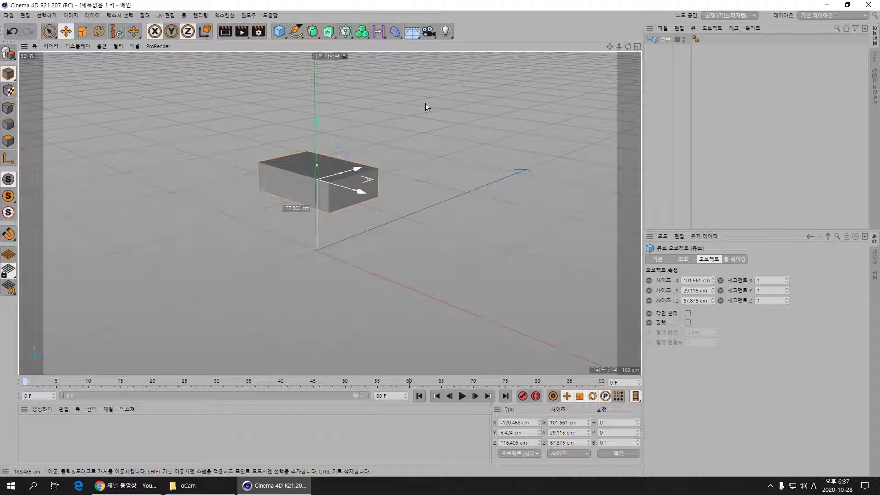
{"action": "mouse_move", "coordinate": [425, 104]}
{"action": "left_mouse_down"}
{"action": "mouse_move", "coordinate": [431, 62]}
{"action": "mouse_move", "coordinate": [419, 77]}
{"action": "mouse_move", "coordinate": [426, 143]}
{"action": "left_mouse_up"}
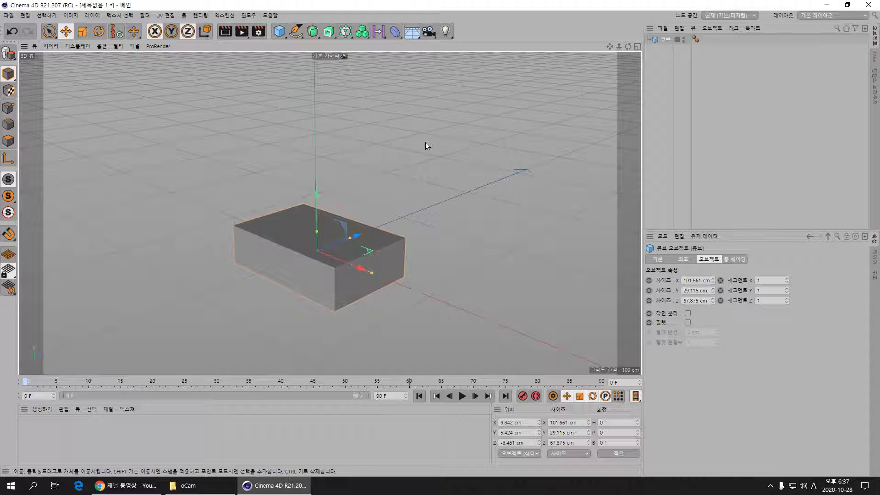
Switch to the four-view layout and drag the box back to about X 0.2, Z 0.9 cm
{"action": "left_click", "coordinate": [638, 47]}
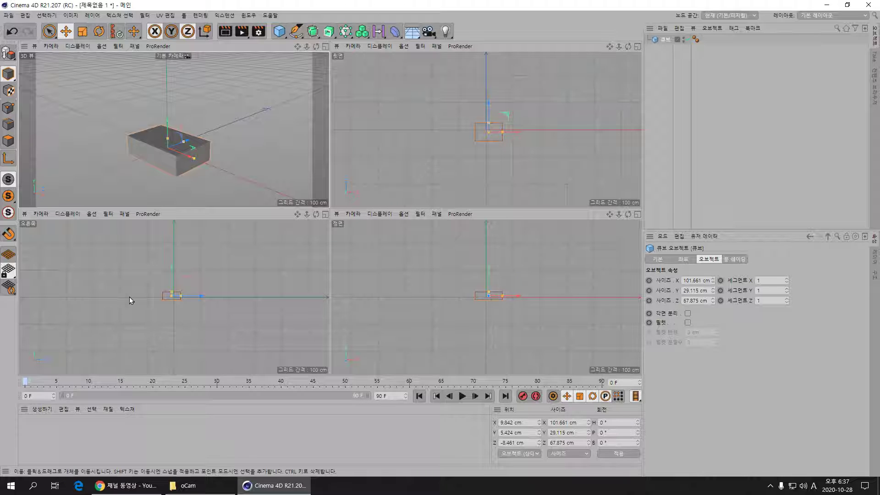
{"action": "mouse_move", "coordinate": [264, 153]}
{"action": "left_mouse_down"}
{"action": "mouse_move", "coordinate": [278, 106]}
{"action": "mouse_move", "coordinate": [233, 117]}
{"action": "mouse_move", "coordinate": [207, 156]}
{"action": "mouse_move", "coordinate": [276, 141]}
{"action": "mouse_move", "coordinate": [221, 124]}
{"action": "mouse_move", "coordinate": [237, 169]}
{"action": "mouse_move", "coordinate": [257, 168]}
{"action": "mouse_move", "coordinate": [294, 152]}
{"action": "mouse_move", "coordinate": [242, 112]}
{"action": "mouse_move", "coordinate": [265, 166]}
{"action": "mouse_move", "coordinate": [200, 115]}
{"action": "mouse_move", "coordinate": [316, 118]}
{"action": "mouse_move", "coordinate": [304, 196]}
{"action": "mouse_move", "coordinate": [270, 174]}
{"action": "mouse_move", "coordinate": [300, 117]}
{"action": "mouse_move", "coordinate": [316, 152]}
{"action": "mouse_move", "coordinate": [247, 140]}
{"action": "left_mouse_up"}
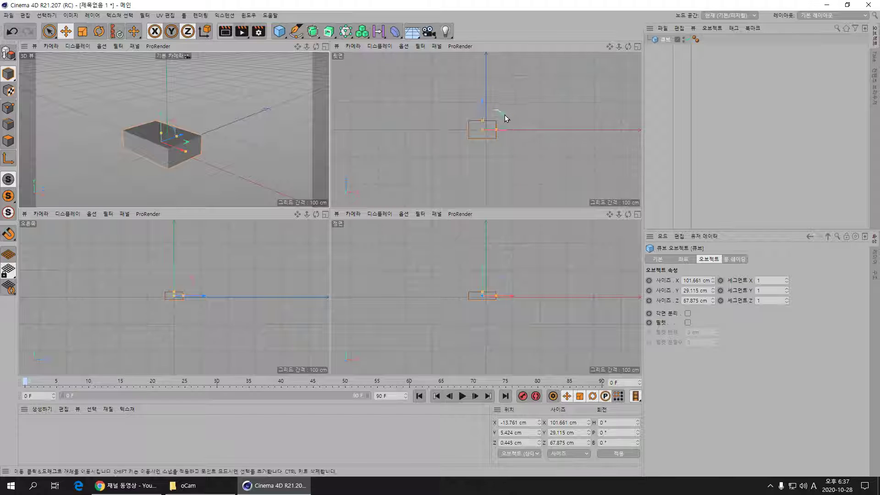
{"action": "scroll", "coordinate": [504, 118], "scroll_direction": "up", "scroll_amount": 2}
{"action": "scroll", "coordinate": [461, 126], "scroll_direction": "up", "scroll_amount": 2}
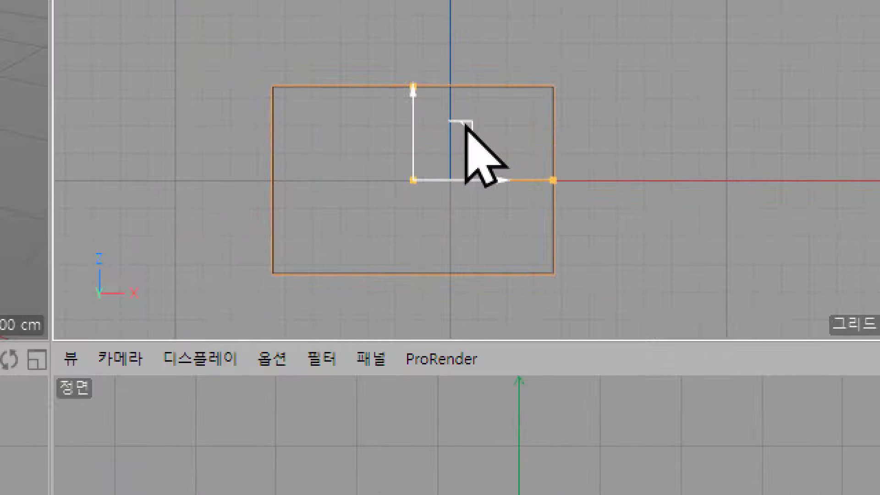
{"action": "mouse_move", "coordinate": [465, 123]}
{"action": "left_mouse_down"}
{"action": "mouse_move", "coordinate": [507, 145]}
{"action": "mouse_move", "coordinate": [504, 153]}
{"action": "left_mouse_up"}
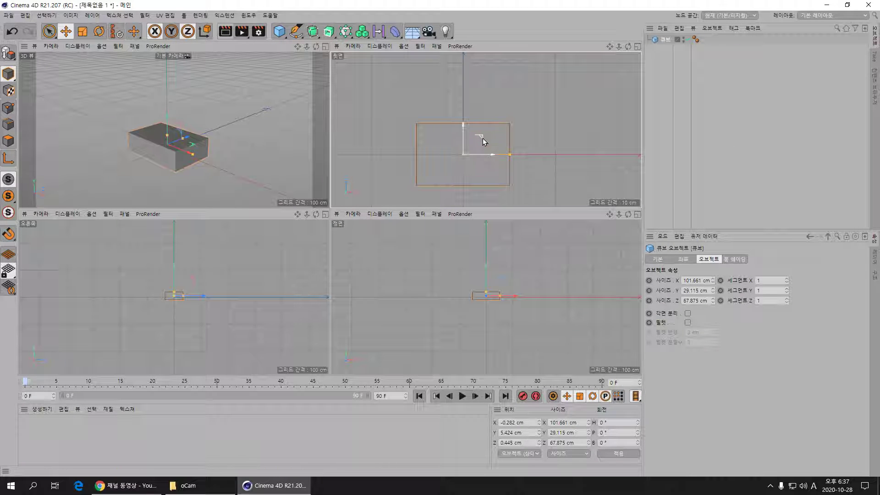
{"action": "mouse_move", "coordinate": [483, 138]}
{"action": "left_mouse_down"}
{"action": "mouse_move", "coordinate": [493, 89]}
{"action": "mouse_move", "coordinate": [483, 138]}
{"action": "left_mouse_up"}
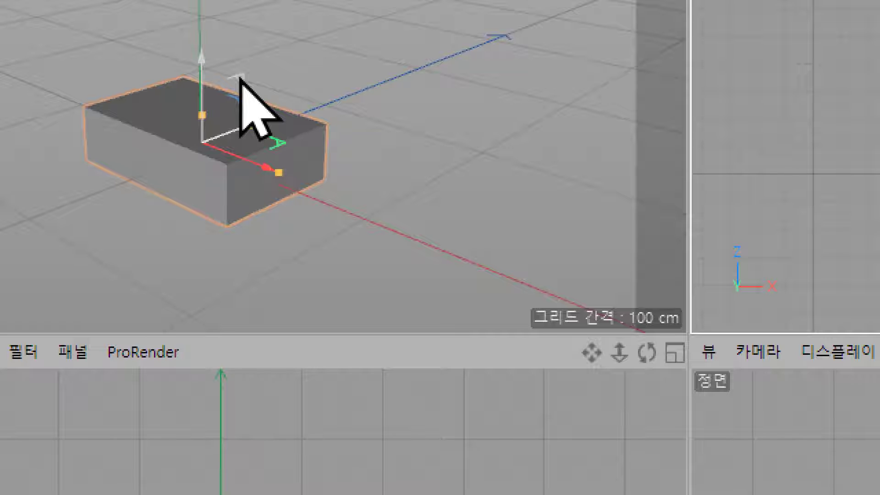
Slide the box along the ground plane and re-enable the Y axis so X, Y, Z are all active
{"action": "mouse_move", "coordinate": [239, 78]}
{"action": "left_mouse_down"}
{"action": "mouse_move", "coordinate": [223, 136]}
{"action": "mouse_move", "coordinate": [247, 173]}
{"action": "left_mouse_up"}
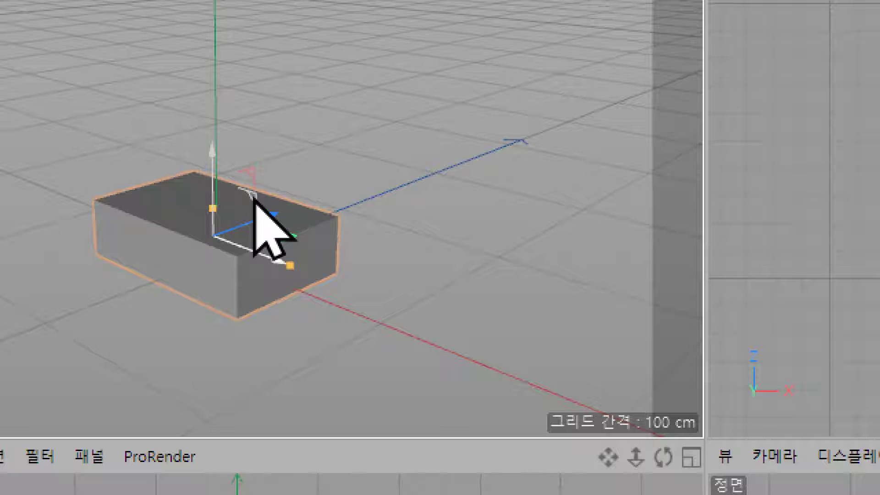
{"action": "mouse_move", "coordinate": [254, 198]}
{"action": "left_mouse_down"}
{"action": "mouse_move", "coordinate": [268, 245]}
{"action": "mouse_move", "coordinate": [301, 294]}
{"action": "mouse_move", "coordinate": [328, 216]}
{"action": "mouse_move", "coordinate": [289, 98]}
{"action": "mouse_move", "coordinate": [178, 120]}
{"action": "mouse_move", "coordinate": [258, 241]}
{"action": "left_mouse_up"}
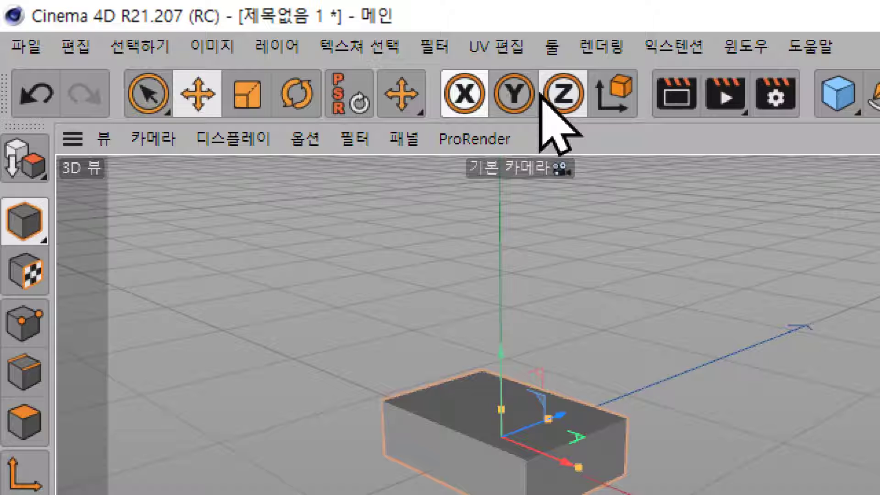
{"action": "left_click", "coordinate": [522, 94]}
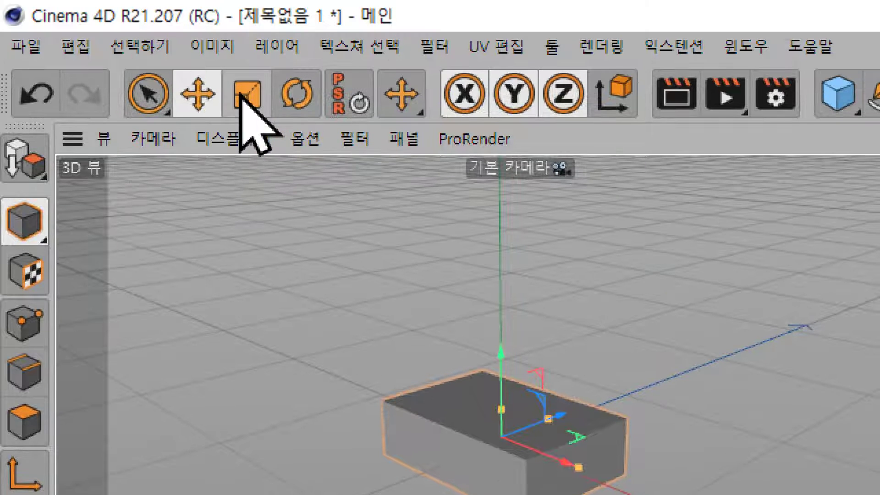
Use the Scale tool to stretch the box along X and settle its height into a low slab
{"action": "left_click", "coordinate": [241, 96]}
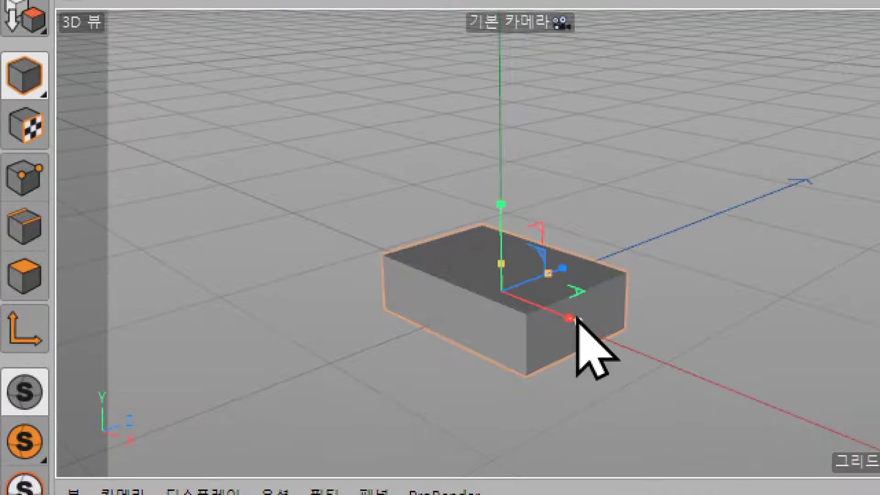
{"action": "left_click_drag", "start_coordinate": [571, 319], "coordinate": [595, 329]}
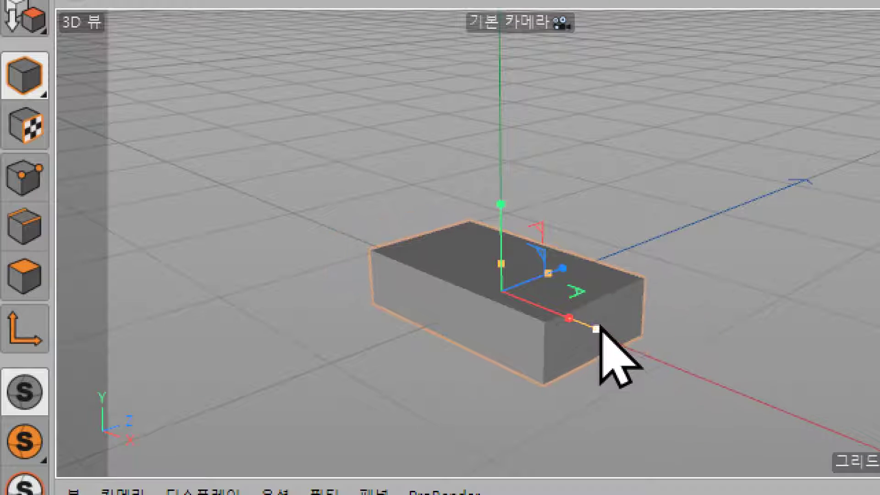
{"action": "left_click_drag", "start_coordinate": [500, 201], "coordinate": [514, 192]}
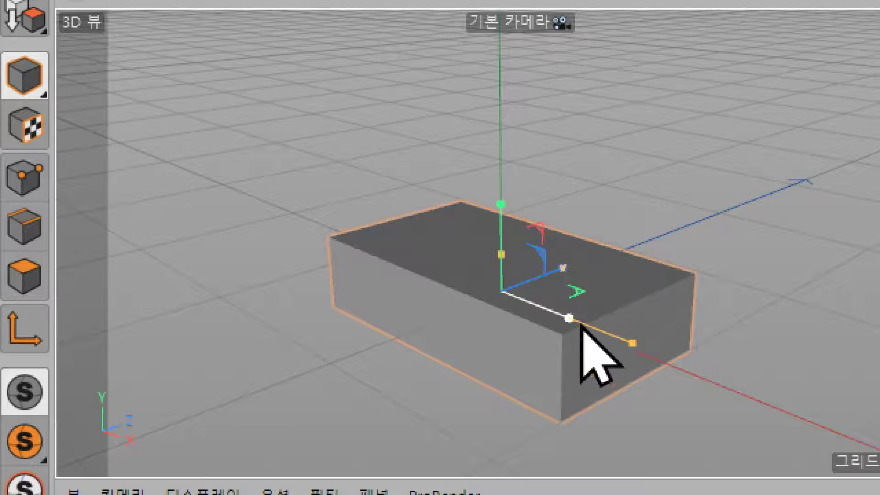
{"action": "mouse_move", "coordinate": [570, 319]}
{"action": "left_mouse_down"}
{"action": "mouse_move", "coordinate": [587, 326]}
{"action": "mouse_move", "coordinate": [576, 321]}
{"action": "left_mouse_up"}
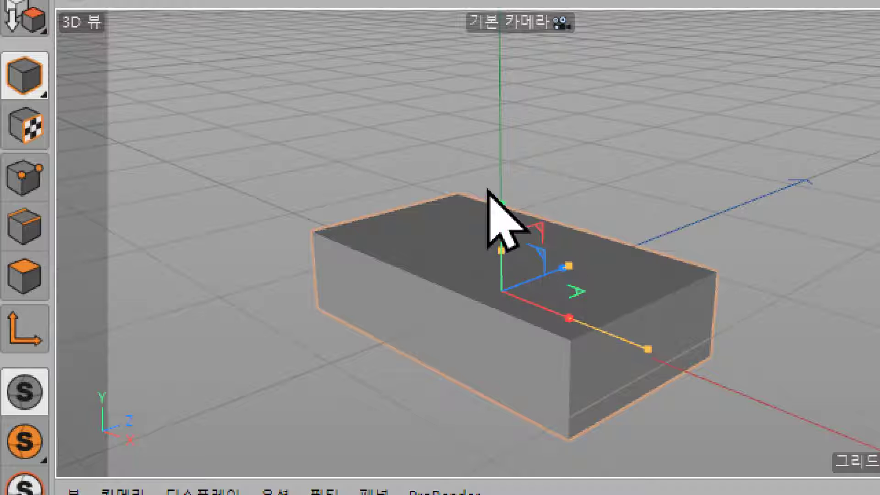
{"action": "mouse_move", "coordinate": [499, 204]}
{"action": "left_mouse_down"}
{"action": "mouse_move", "coordinate": [505, 192]}
{"action": "mouse_move", "coordinate": [520, 250]}
{"action": "mouse_move", "coordinate": [514, 166]}
{"action": "mouse_move", "coordinate": [502, 200]}
{"action": "mouse_move", "coordinate": [497, 163]}
{"action": "mouse_move", "coordinate": [494, 215]}
{"action": "mouse_move", "coordinate": [490, 173]}
{"action": "mouse_move", "coordinate": [501, 230]}
{"action": "mouse_move", "coordinate": [502, 183]}
{"action": "mouse_move", "coordinate": [503, 229]}
{"action": "mouse_move", "coordinate": [503, 157]}
{"action": "mouse_move", "coordinate": [501, 252]}
{"action": "mouse_move", "coordinate": [500, 157]}
{"action": "mouse_move", "coordinate": [499, 243]}
{"action": "left_mouse_up"}
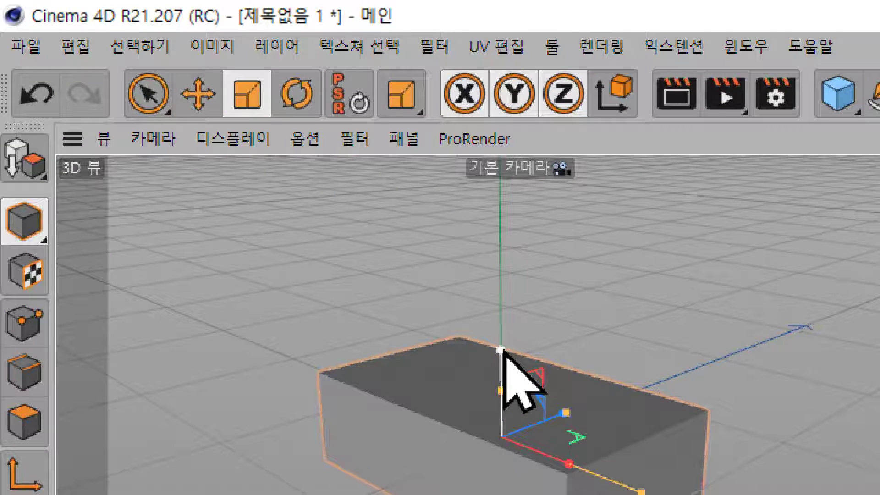
{"action": "mouse_move", "coordinate": [501, 349]}
{"action": "left_mouse_down"}
{"action": "mouse_move", "coordinate": [502, 315]}
{"action": "mouse_move", "coordinate": [503, 357]}
{"action": "mouse_move", "coordinate": [503, 304]}
{"action": "mouse_move", "coordinate": [504, 357]}
{"action": "left_mouse_up"}
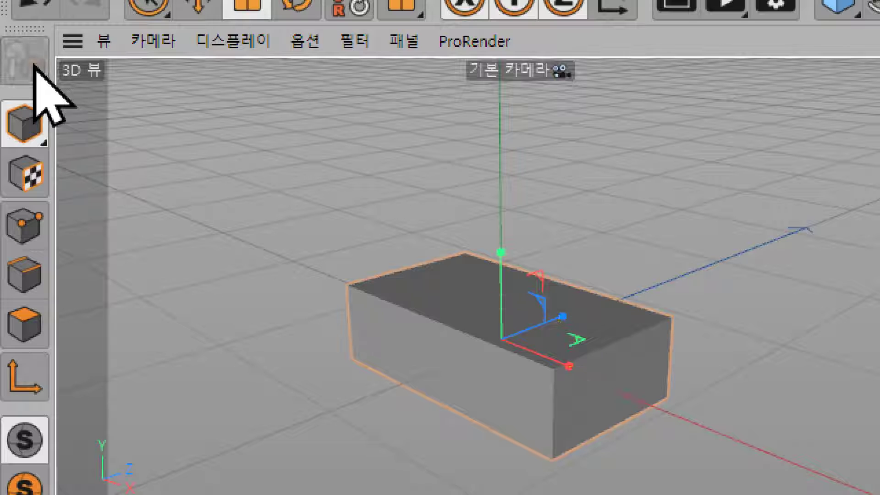
{"action": "mouse_move", "coordinate": [502, 252]}
{"action": "left_mouse_down"}
{"action": "mouse_move", "coordinate": [507, 206]}
{"action": "mouse_move", "coordinate": [504, 276]}
{"action": "mouse_move", "coordinate": [508, 191]}
{"action": "mouse_move", "coordinate": [504, 276]}
{"action": "mouse_move", "coordinate": [506, 252]}
{"action": "left_mouse_up"}
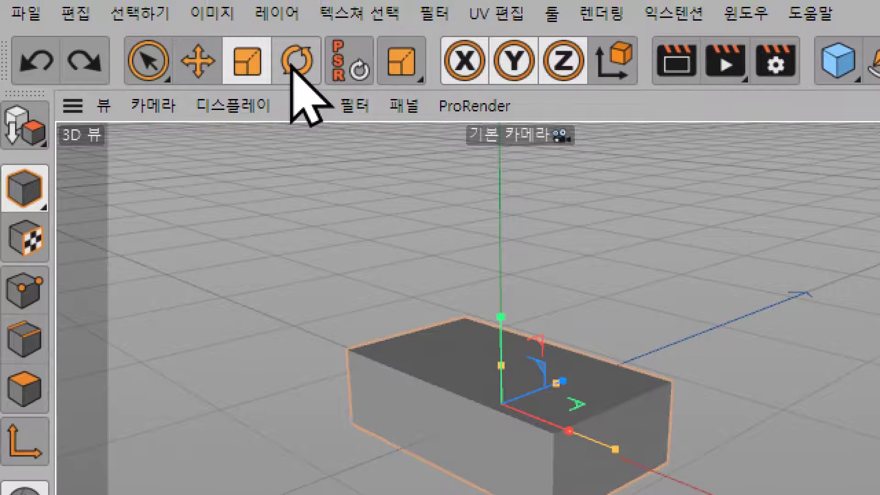
Use the Rotate tool's X, Y and view rings to tilt the box at an angle
{"action": "left_click", "coordinate": [289, 66]}
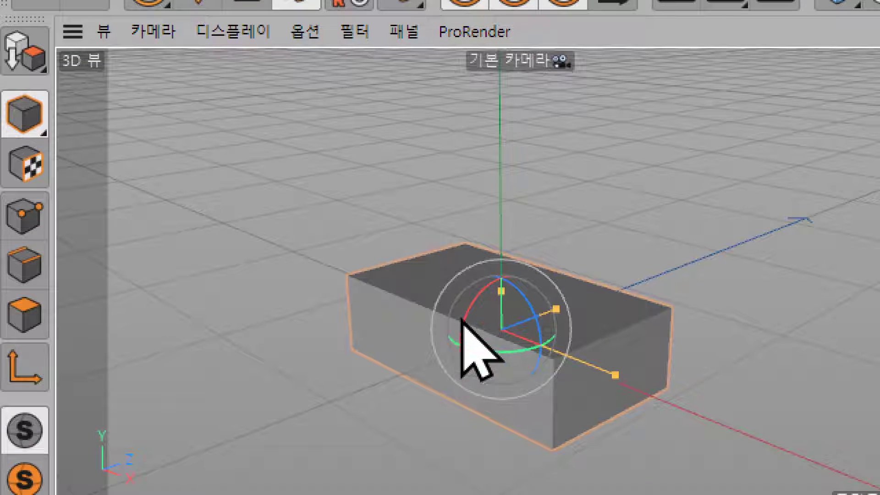
{"action": "left_click_drag", "start_coordinate": [465, 320], "coordinate": [481, 349]}
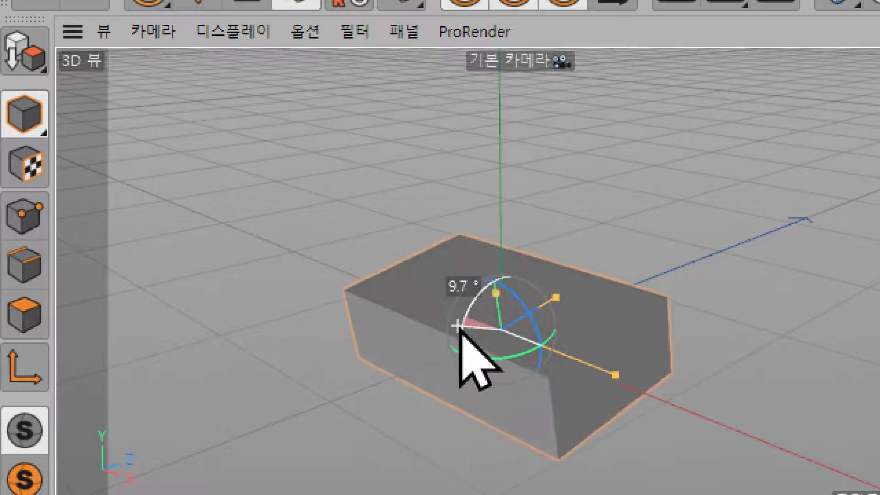
{"action": "mouse_move", "coordinate": [486, 355]}
{"action": "left_mouse_down"}
{"action": "mouse_move", "coordinate": [477, 367]}
{"action": "mouse_move", "coordinate": [457, 359]}
{"action": "mouse_move", "coordinate": [496, 359]}
{"action": "left_mouse_up"}
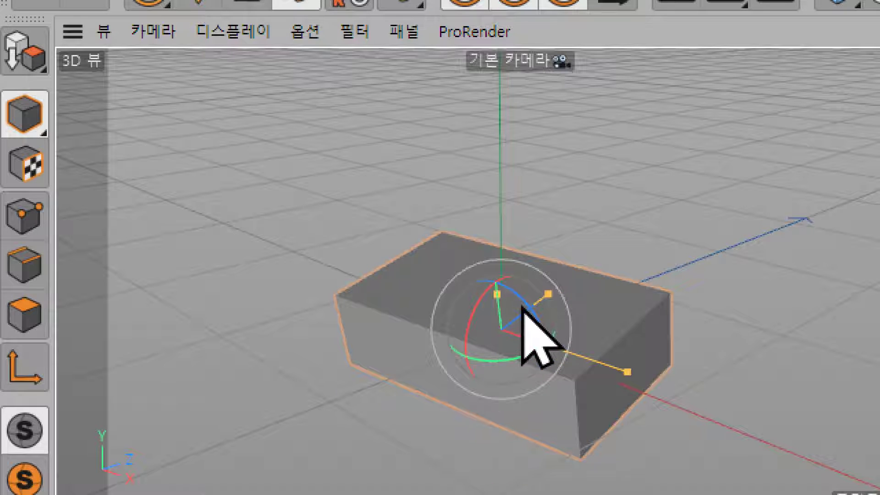
{"action": "mouse_move", "coordinate": [524, 302]}
{"action": "left_mouse_down"}
{"action": "mouse_move", "coordinate": [540, 320]}
{"action": "mouse_move", "coordinate": [525, 293]}
{"action": "left_mouse_up"}
{"action": "mouse_move", "coordinate": [481, 334]}
{"action": "left_mouse_down"}
{"action": "mouse_move", "coordinate": [471, 353]}
{"action": "mouse_move", "coordinate": [466, 339]}
{"action": "left_mouse_up"}
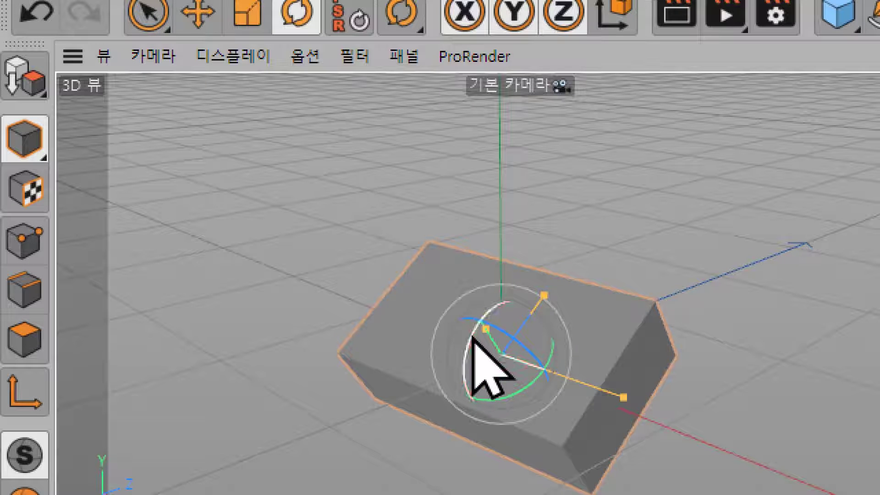
{"action": "mouse_move", "coordinate": [472, 339]}
{"action": "left_mouse_down"}
{"action": "mouse_move", "coordinate": [466, 351]}
{"action": "mouse_move", "coordinate": [467, 344]}
{"action": "left_mouse_up"}
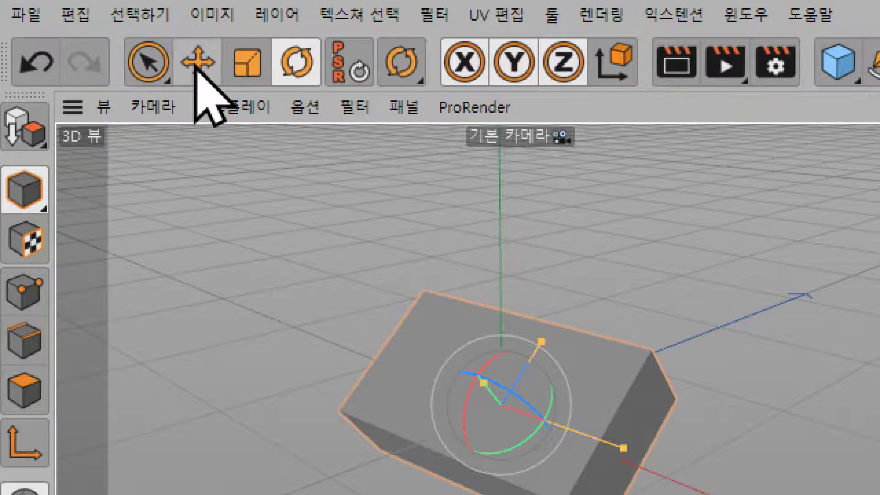
With the Move tool, drag the tilted box up its own Y axis and back down
{"action": "left_click", "coordinate": [195, 66]}
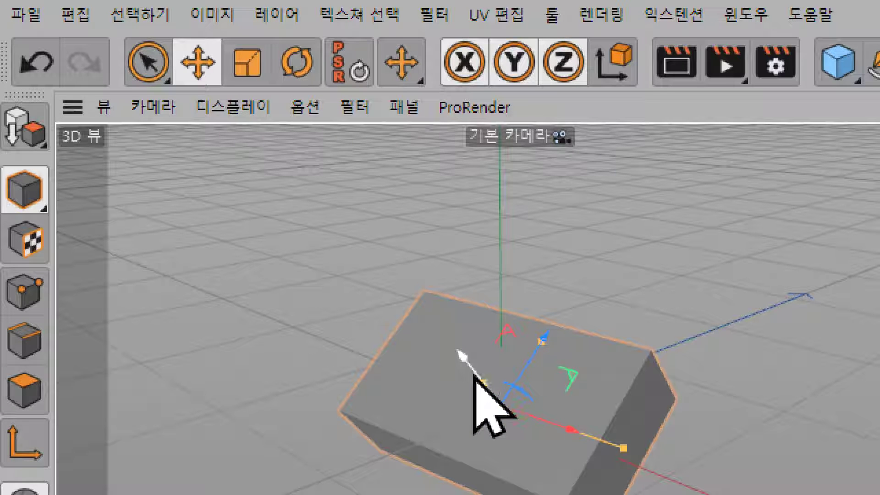
{"action": "mouse_move", "coordinate": [471, 370]}
{"action": "left_mouse_down"}
{"action": "mouse_move", "coordinate": [342, 180]}
{"action": "mouse_move", "coordinate": [458, 372]}
{"action": "mouse_move", "coordinate": [385, 269]}
{"action": "mouse_move", "coordinate": [394, 261]}
{"action": "mouse_move", "coordinate": [493, 403]}
{"action": "mouse_move", "coordinate": [373, 197]}
{"action": "mouse_move", "coordinate": [478, 362]}
{"action": "left_mouse_up"}
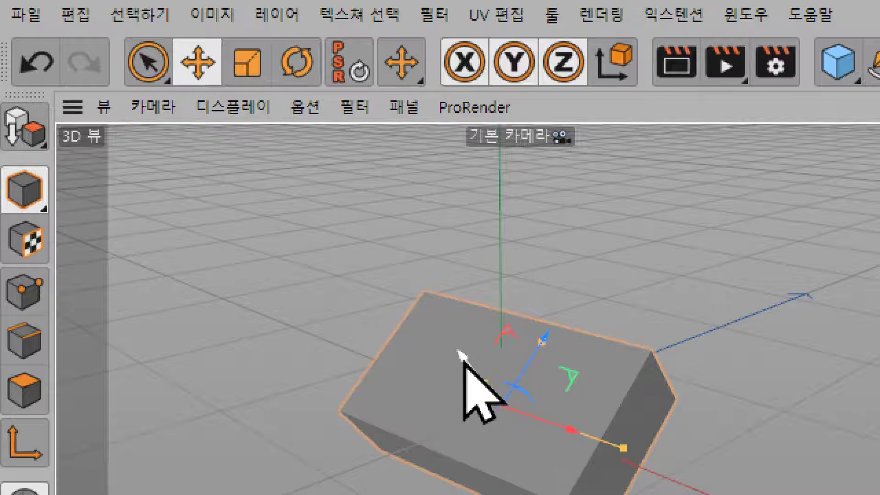
{"action": "mouse_move", "coordinate": [463, 362]}
{"action": "left_mouse_down"}
{"action": "mouse_move", "coordinate": [345, 196]}
{"action": "mouse_move", "coordinate": [468, 373]}
{"action": "left_mouse_up"}
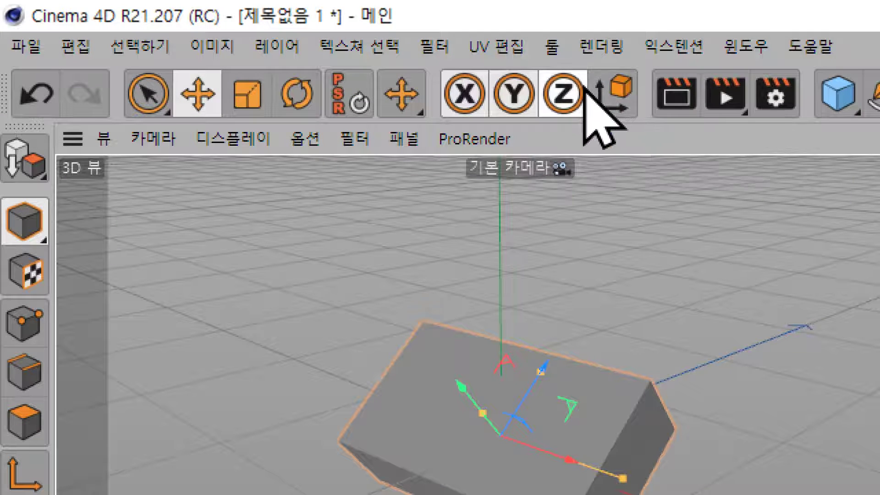
{"action": "left_click", "coordinate": [614, 94]}
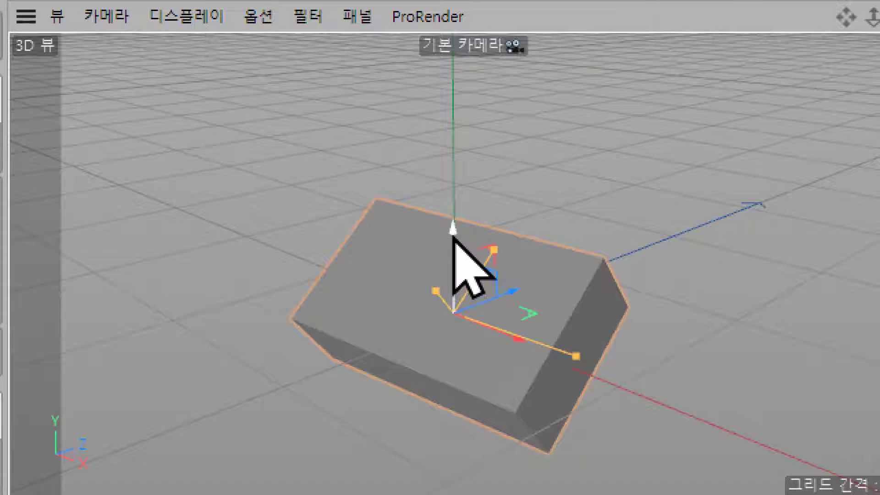
{"action": "mouse_move", "coordinate": [453, 236]}
{"action": "left_mouse_down"}
{"action": "mouse_move", "coordinate": [455, 187]}
{"action": "mouse_move", "coordinate": [436, 74]}
{"action": "mouse_move", "coordinate": [455, 193]}
{"action": "mouse_move", "coordinate": [449, 109]}
{"action": "mouse_move", "coordinate": [460, 230]}
{"action": "mouse_move", "coordinate": [467, 206]}
{"action": "mouse_move", "coordinate": [468, 251]}
{"action": "left_mouse_up"}
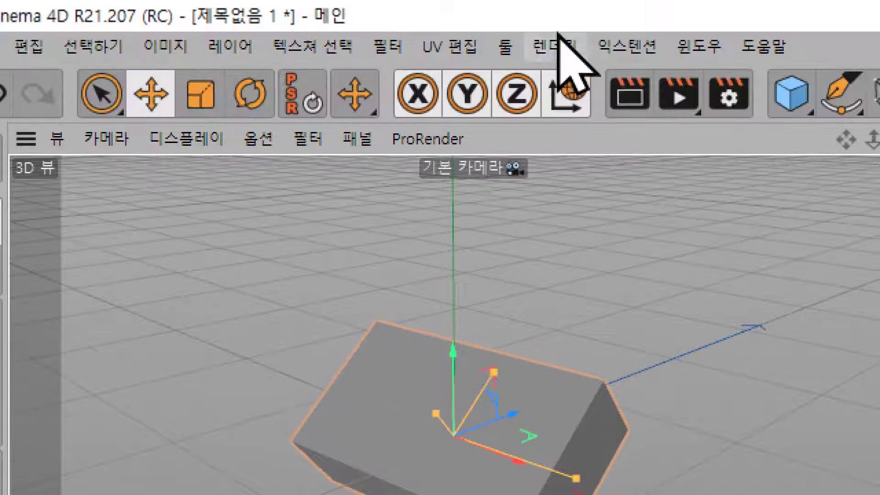
{"action": "left_click", "coordinate": [570, 94]}
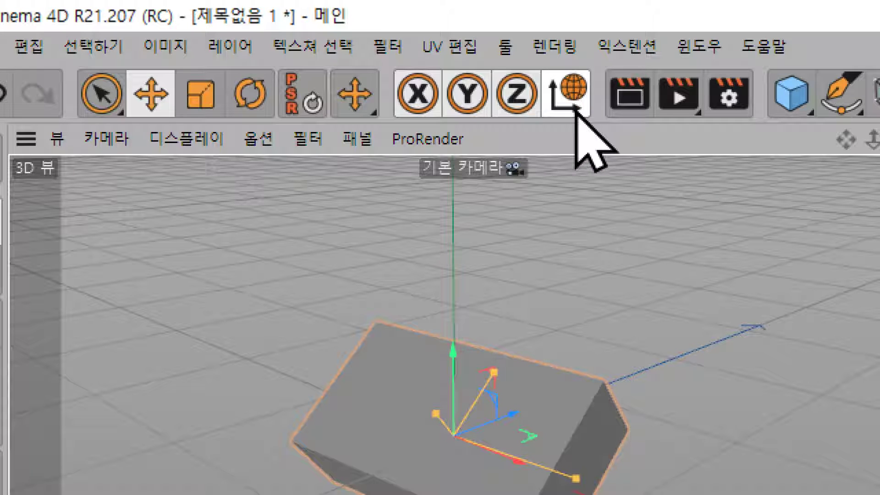
{"action": "left_click", "coordinate": [577, 111]}
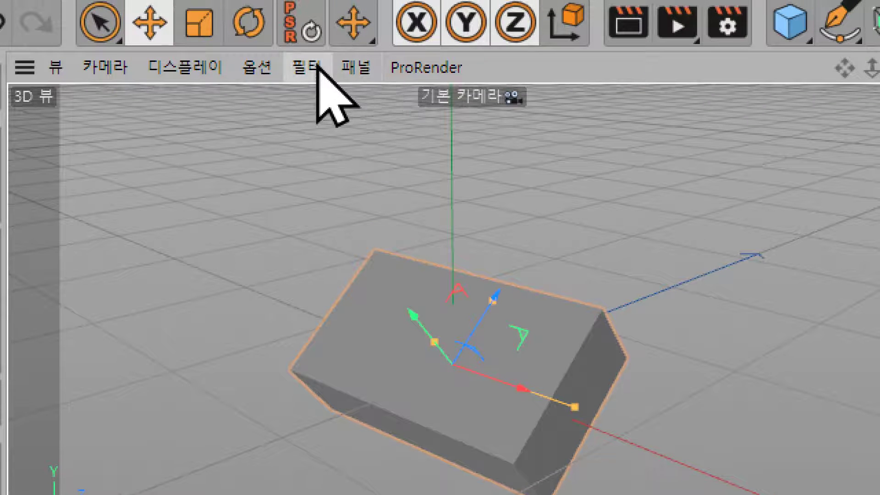
Switch to the Rotate tool and drag the rotation ring around the box's centre
{"action": "left_click", "coordinate": [249, 62]}
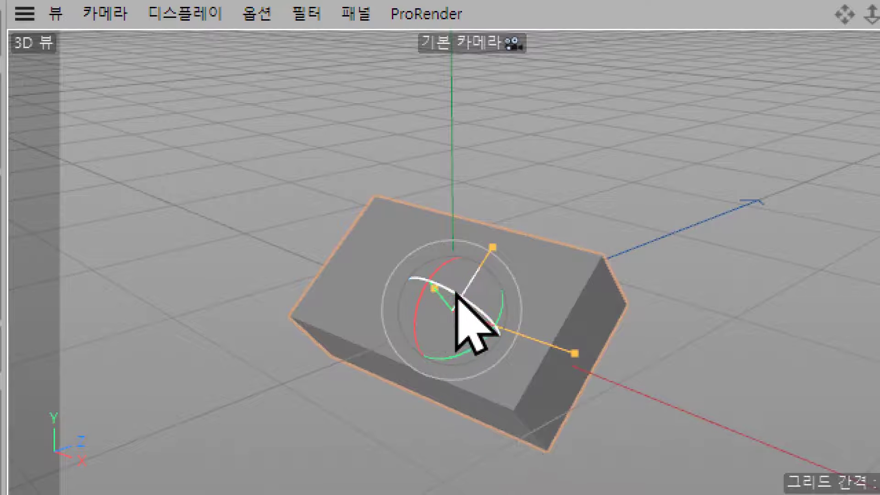
{"action": "mouse_move", "coordinate": [455, 293]}
{"action": "left_mouse_down"}
{"action": "mouse_move", "coordinate": [515, 337]}
{"action": "mouse_move", "coordinate": [409, 253]}
{"action": "mouse_move", "coordinate": [509, 338]}
{"action": "mouse_move", "coordinate": [450, 300]}
{"action": "mouse_move", "coordinate": [456, 296]}
{"action": "mouse_move", "coordinate": [498, 326]}
{"action": "mouse_move", "coordinate": [455, 295]}
{"action": "mouse_move", "coordinate": [499, 337]}
{"action": "mouse_move", "coordinate": [452, 290]}
{"action": "mouse_move", "coordinate": [491, 334]}
{"action": "mouse_move", "coordinate": [454, 291]}
{"action": "mouse_move", "coordinate": [489, 324]}
{"action": "mouse_move", "coordinate": [471, 306]}
{"action": "left_mouse_up"}
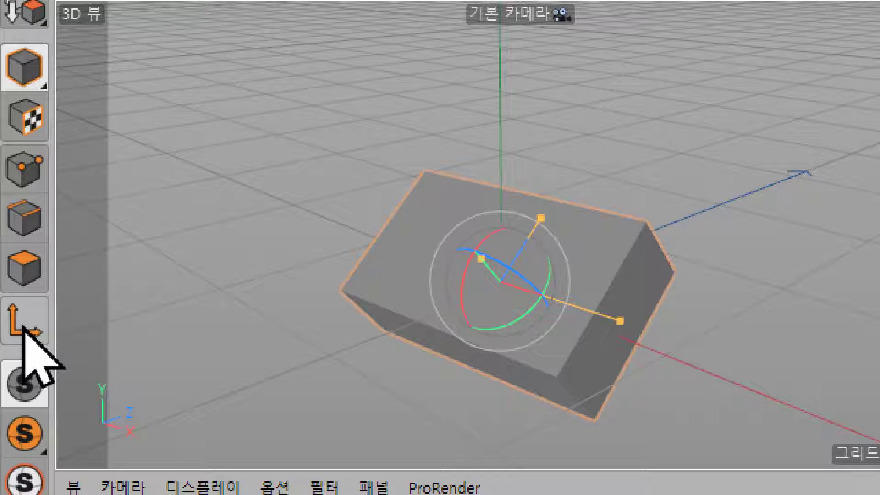
Make the box editable and slide its object axis about 85 cm along X toward its right end
{"action": "left_click", "coordinate": [22, 324]}
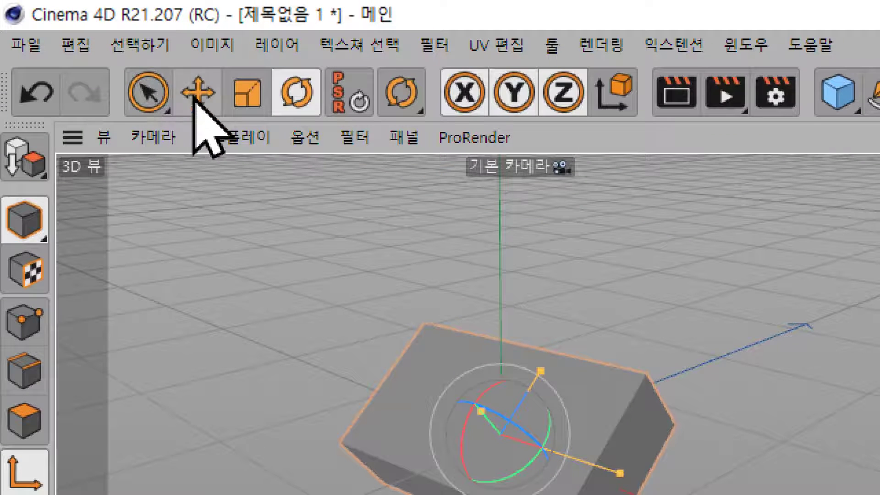
{"action": "left_click", "coordinate": [195, 53]}
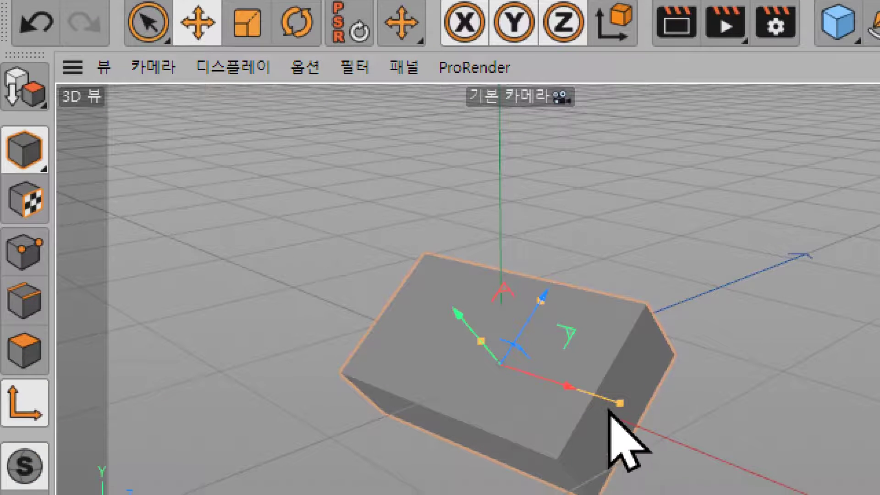
{"action": "left_click_drag", "start_coordinate": [566, 386], "coordinate": [568, 384]}
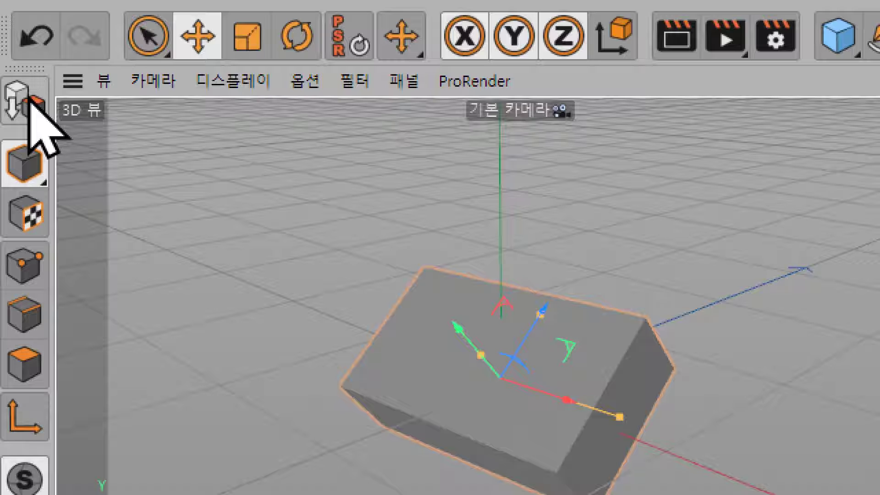
{"action": "left_click", "coordinate": [28, 96]}
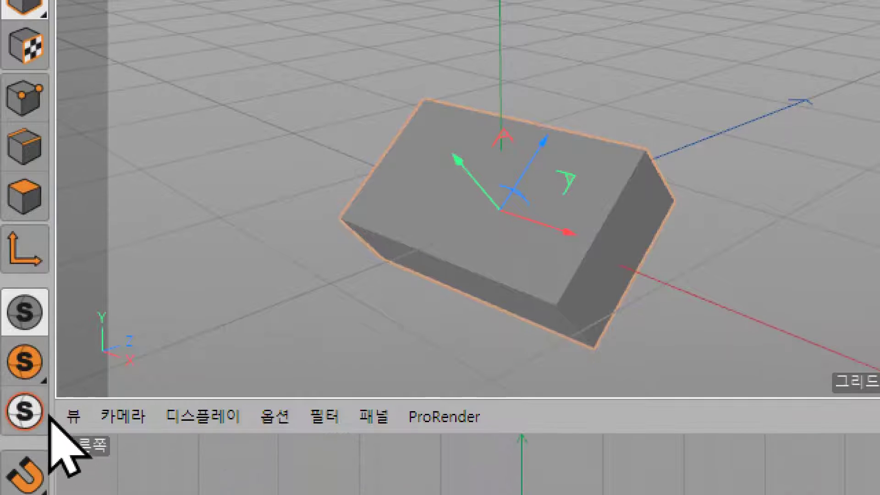
{"action": "left_click", "coordinate": [19, 255]}
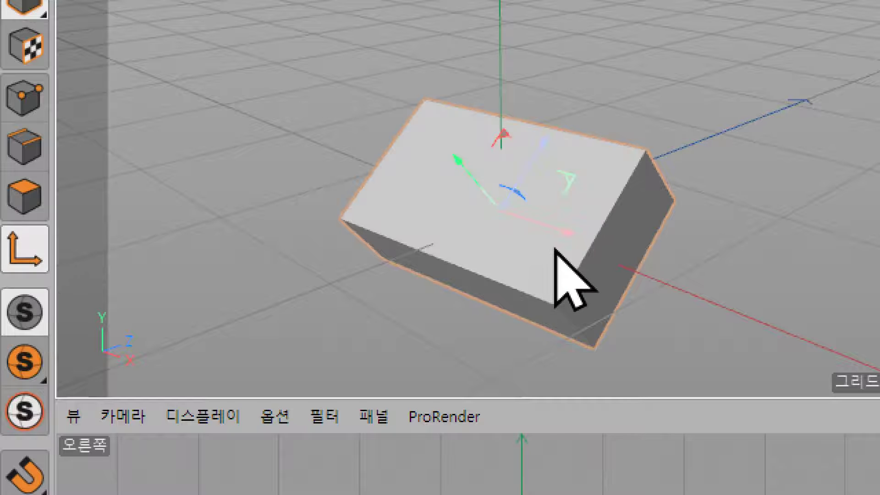
{"action": "mouse_move", "coordinate": [566, 231]}
{"action": "left_mouse_down"}
{"action": "mouse_move", "coordinate": [738, 289]}
{"action": "mouse_move", "coordinate": [683, 279]}
{"action": "mouse_move", "coordinate": [710, 291]}
{"action": "mouse_move", "coordinate": [671, 263]}
{"action": "mouse_move", "coordinate": [679, 269]}
{"action": "mouse_move", "coordinate": [595, 237]}
{"action": "mouse_move", "coordinate": [715, 293]}
{"action": "mouse_move", "coordinate": [652, 290]}
{"action": "mouse_move", "coordinate": [727, 314]}
{"action": "mouse_move", "coordinate": [782, 373]}
{"action": "mouse_move", "coordinate": [718, 323]}
{"action": "mouse_move", "coordinate": [534, 277]}
{"action": "left_mouse_up"}
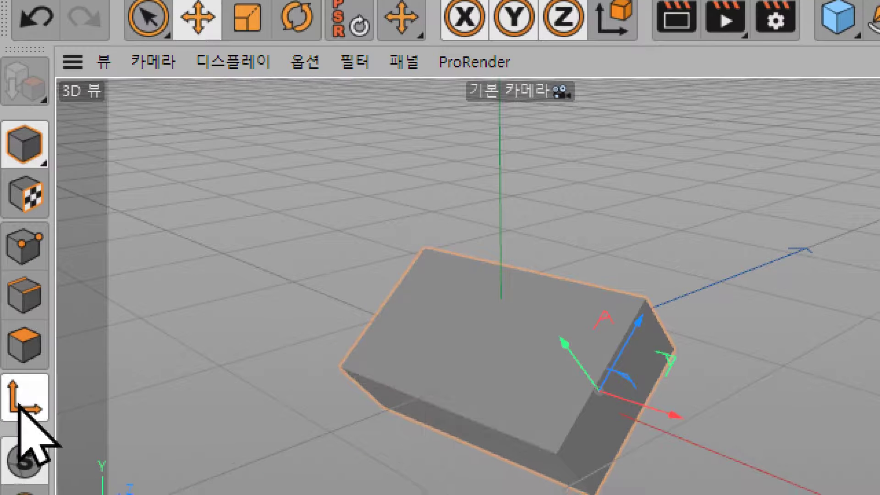
Turn off axis editing and rotate the box around its relocated pivot
{"action": "left_click", "coordinate": [19, 406]}
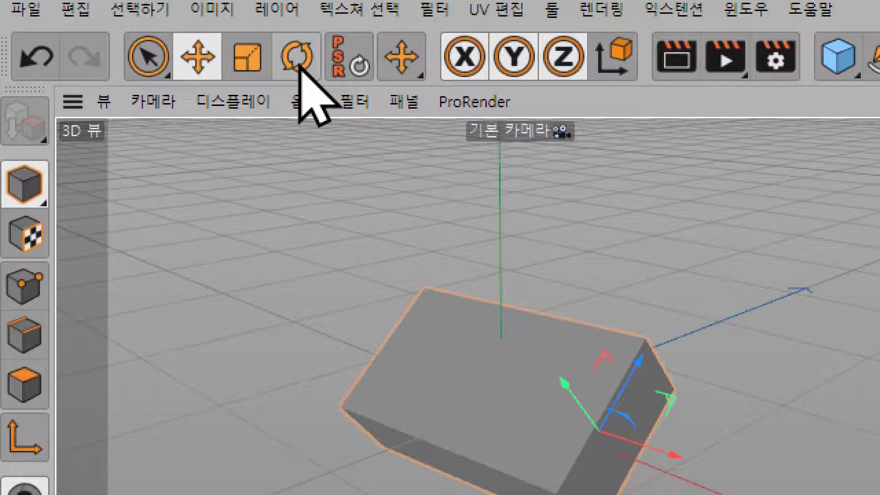
{"action": "left_click", "coordinate": [299, 59]}
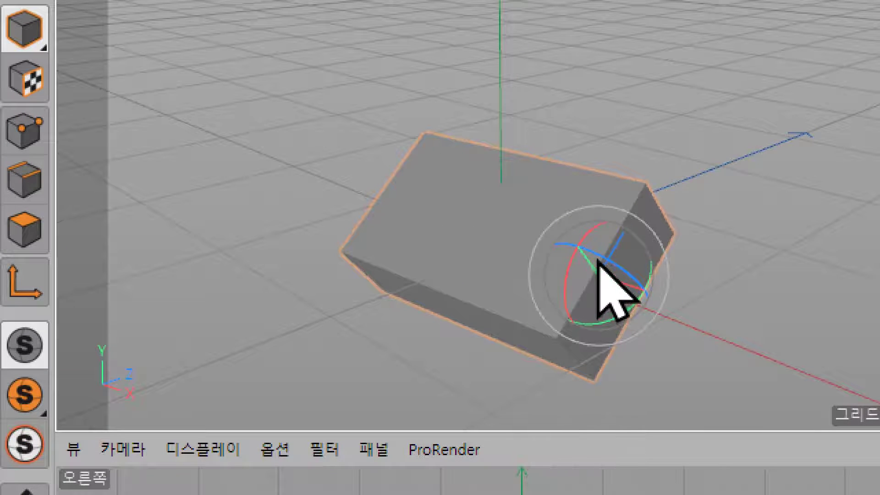
{"action": "mouse_move", "coordinate": [597, 254]}
{"action": "left_mouse_down"}
{"action": "mouse_move", "coordinate": [683, 326]}
{"action": "mouse_move", "coordinate": [591, 261]}
{"action": "mouse_move", "coordinate": [673, 321]}
{"action": "mouse_move", "coordinate": [603, 274]}
{"action": "mouse_move", "coordinate": [593, 261]}
{"action": "mouse_move", "coordinate": [687, 323]}
{"action": "mouse_move", "coordinate": [602, 274]}
{"action": "mouse_move", "coordinate": [608, 280]}
{"action": "mouse_move", "coordinate": [598, 251]}
{"action": "mouse_move", "coordinate": [654, 305]}
{"action": "mouse_move", "coordinate": [601, 271]}
{"action": "mouse_move", "coordinate": [616, 284]}
{"action": "mouse_move", "coordinate": [600, 258]}
{"action": "left_mouse_up"}
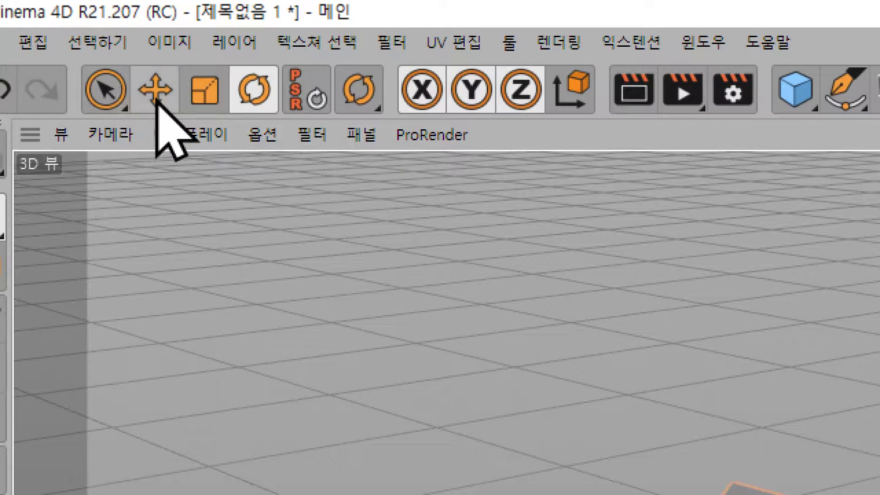
Switch to the Move tool and pan the view to recentre the box
{"action": "left_click", "coordinate": [156, 103]}
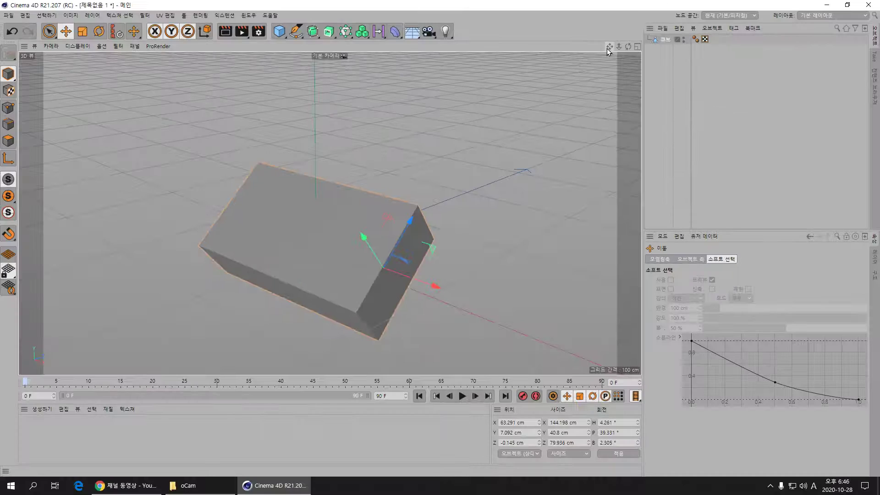
{"action": "mouse_move", "coordinate": [608, 48]}
{"action": "left_mouse_down"}
{"action": "mouse_move", "coordinate": [614, 52]}
{"action": "mouse_move", "coordinate": [591, 32]}
{"action": "left_mouse_up"}
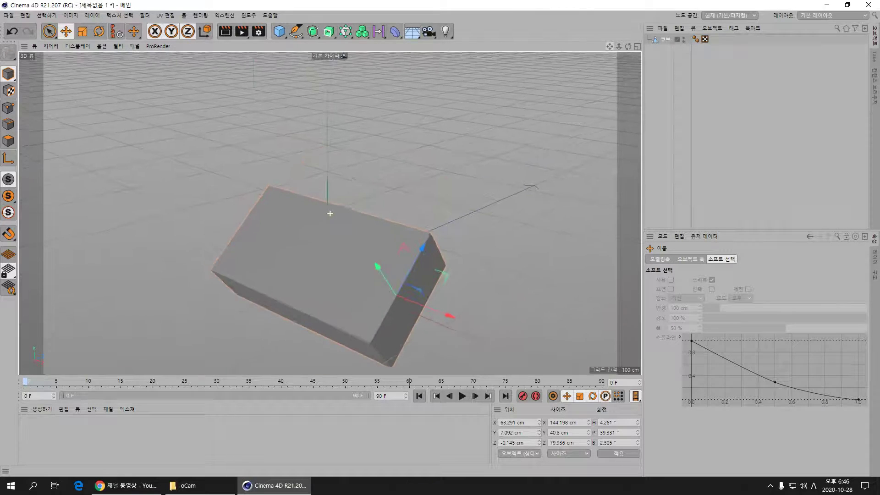
{"action": "mouse_move", "coordinate": [591, 65]}
{"action": "left_mouse_down"}
{"action": "mouse_move", "coordinate": [572, 74]}
{"action": "mouse_move", "coordinate": [570, 68]}
{"action": "mouse_move", "coordinate": [611, 68]}
{"action": "left_mouse_up"}
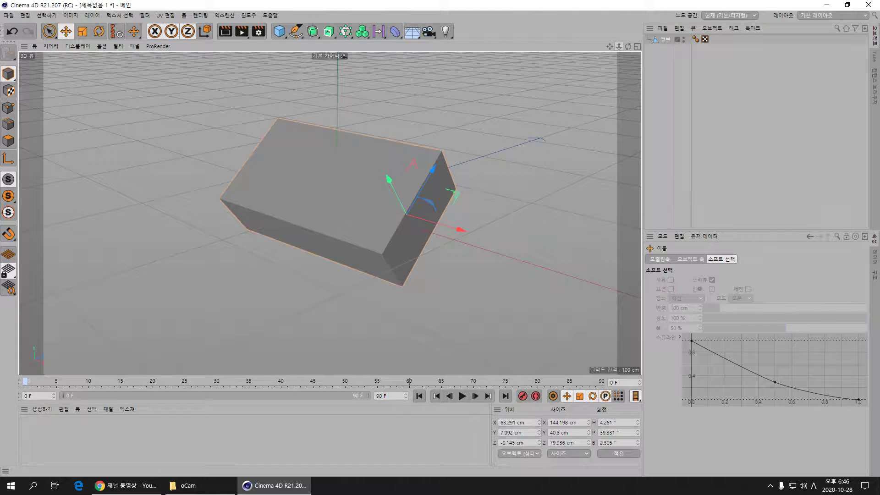
Scroll-zoom the view in and out around the box
{"action": "scroll", "coordinate": [330, 213], "scroll_direction": "down", "scroll_amount": 5}
{"action": "scroll", "coordinate": [330, 214], "scroll_direction": "down", "scroll_amount": 3}
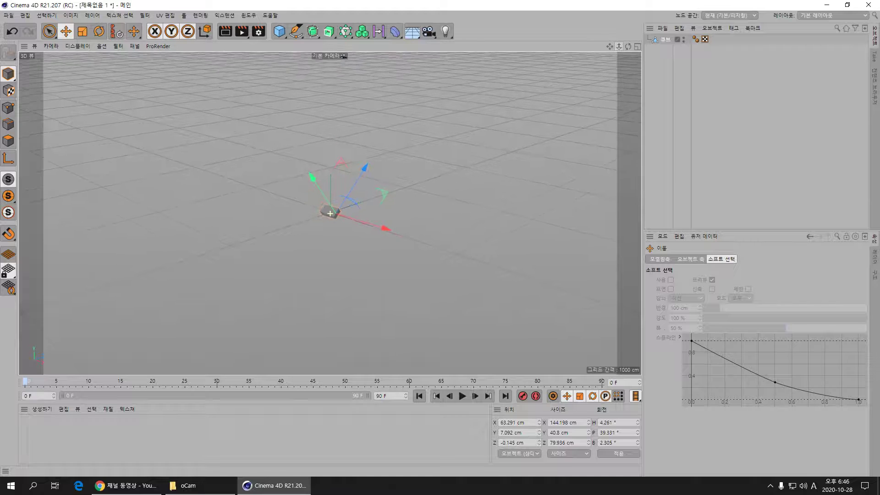
{"action": "scroll", "coordinate": [330, 213], "scroll_direction": "up", "scroll_amount": 2}
{"action": "scroll", "coordinate": [330, 213], "scroll_direction": "up", "scroll_amount": 3}
{"action": "scroll", "coordinate": [330, 214], "scroll_direction": "up", "scroll_amount": 2}
{"action": "scroll", "coordinate": [329, 214], "scroll_direction": "down", "scroll_amount": 2}
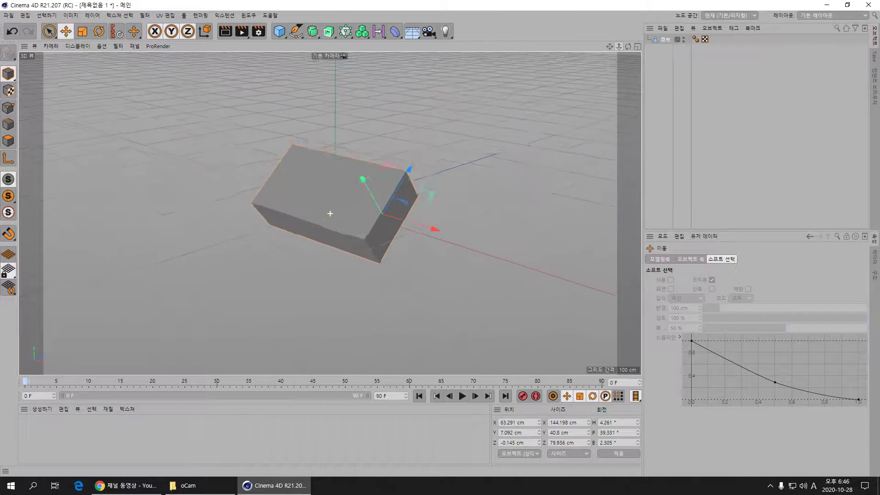
{"action": "scroll", "coordinate": [330, 214], "scroll_direction": "down", "scroll_amount": 3}
{"action": "scroll", "coordinate": [330, 213], "scroll_direction": "up", "scroll_amount": 2}
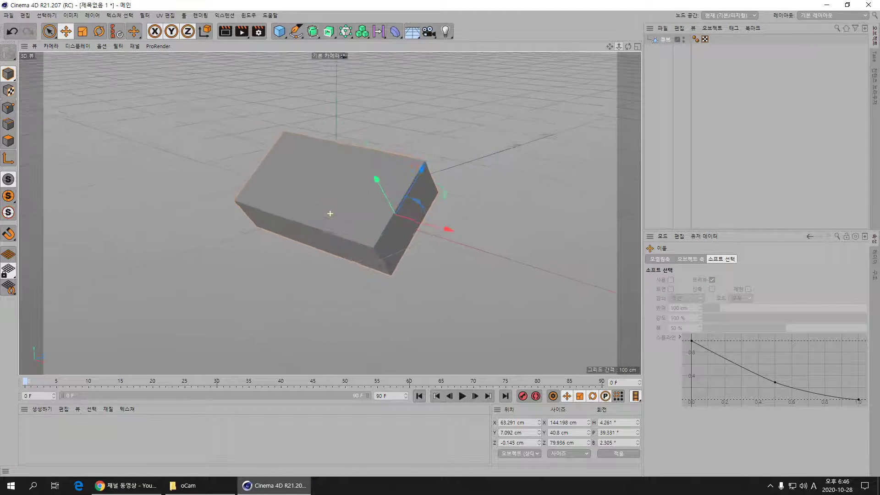
{"action": "scroll", "coordinate": [330, 214], "scroll_direction": "up", "scroll_amount": 2}
{"action": "scroll", "coordinate": [330, 213], "scroll_direction": "up", "scroll_amount": 1}
{"action": "scroll", "coordinate": [330, 213], "scroll_direction": "down", "scroll_amount": 3}
{"action": "scroll", "coordinate": [330, 213], "scroll_direction": "up", "scroll_amount": 1}
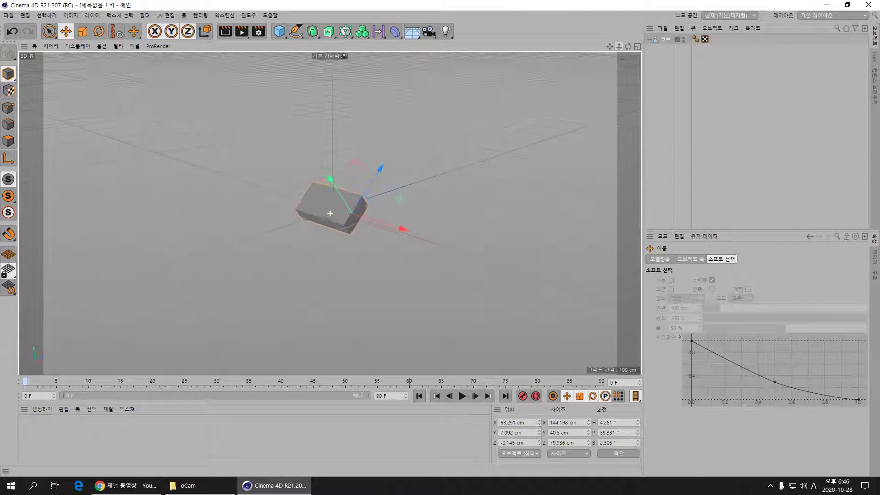
{"action": "scroll", "coordinate": [330, 214], "scroll_direction": "up", "scroll_amount": 2}
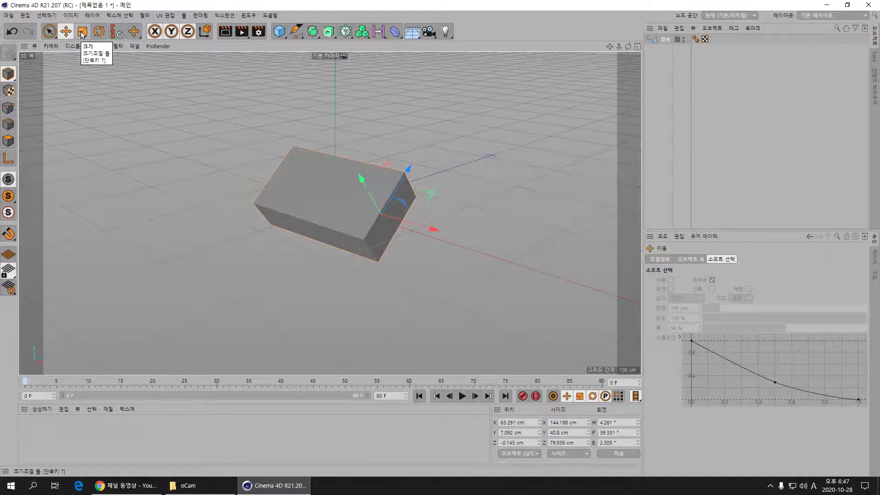
Zoom far out, then back in until the box sits moderately sized mid-view
{"action": "left_click_drag", "start_coordinate": [620, 48], "coordinate": [573, 50]}
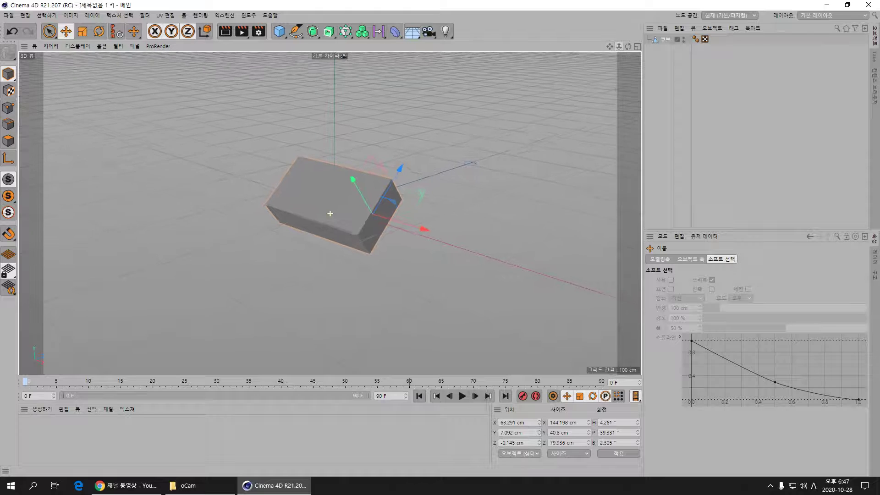
{"action": "scroll", "coordinate": [330, 214], "scroll_direction": "up", "scroll_amount": 5}
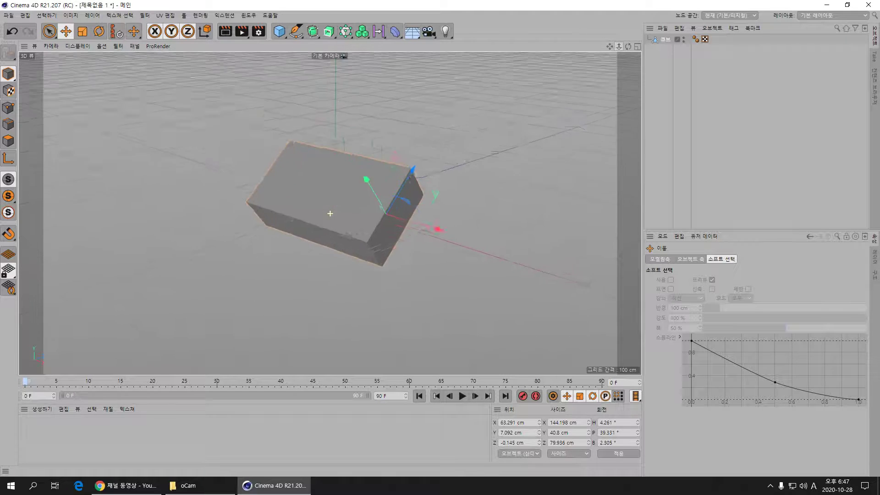
{"action": "scroll", "coordinate": [330, 213], "scroll_direction": "up", "scroll_amount": 5}
{"action": "scroll", "coordinate": [330, 214], "scroll_direction": "down", "scroll_amount": 3}
{"action": "scroll", "coordinate": [330, 213], "scroll_direction": "down", "scroll_amount": 3}
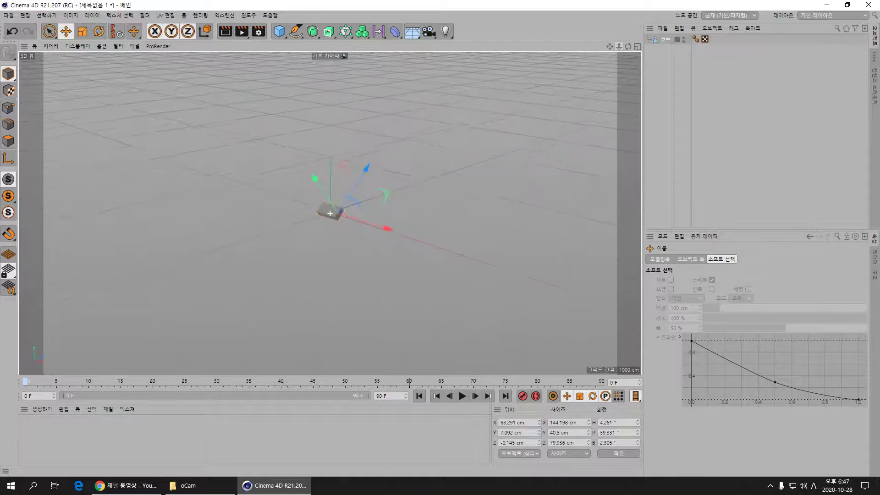
{"action": "scroll", "coordinate": [330, 214], "scroll_direction": "up", "scroll_amount": 3}
{"action": "scroll", "coordinate": [330, 213], "scroll_direction": "up", "scroll_amount": 1}
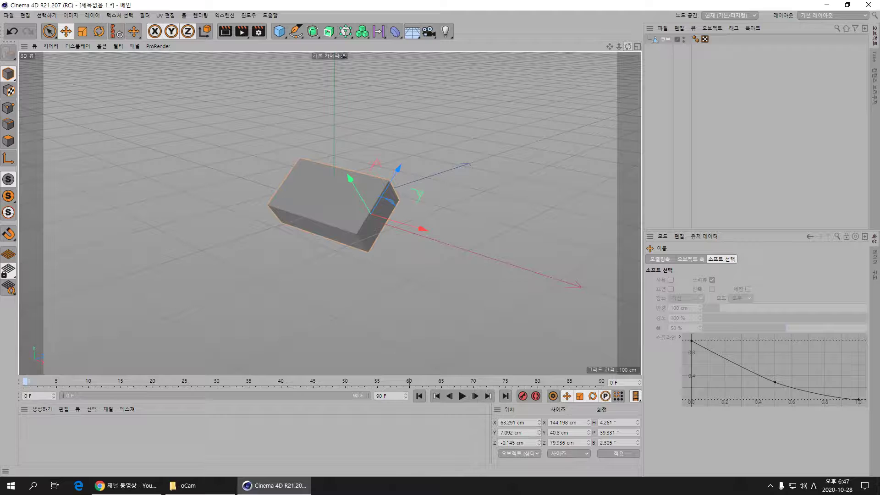
{"action": "left_click_drag", "start_coordinate": [628, 46], "coordinate": [628, 119]}
{"action": "left_click_drag", "start_coordinate": [628, 46], "coordinate": [628, 119]}
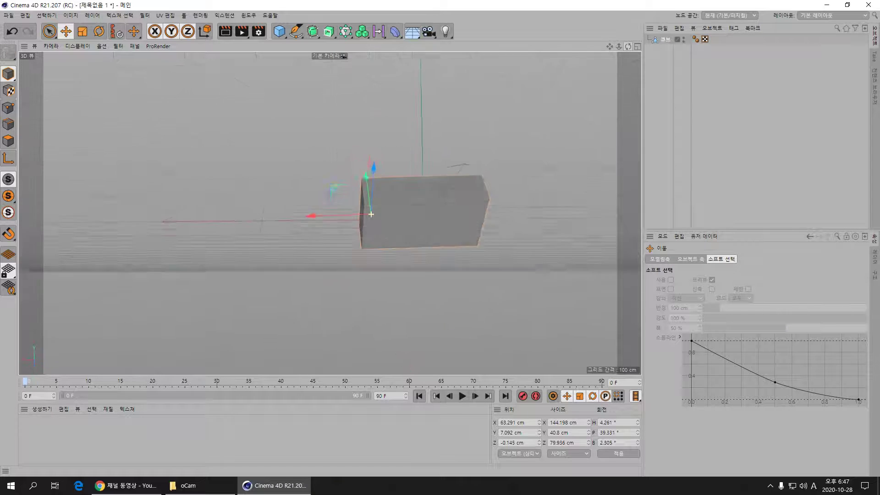
{"action": "left_click_drag", "start_coordinate": [629, 46], "coordinate": [628, 119]}
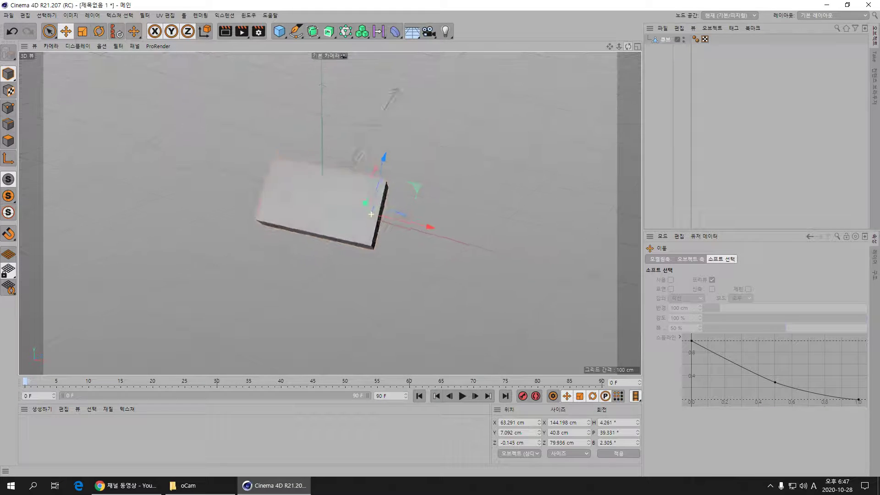
{"action": "left_click_drag", "start_coordinate": [628, 45], "coordinate": [628, 119]}
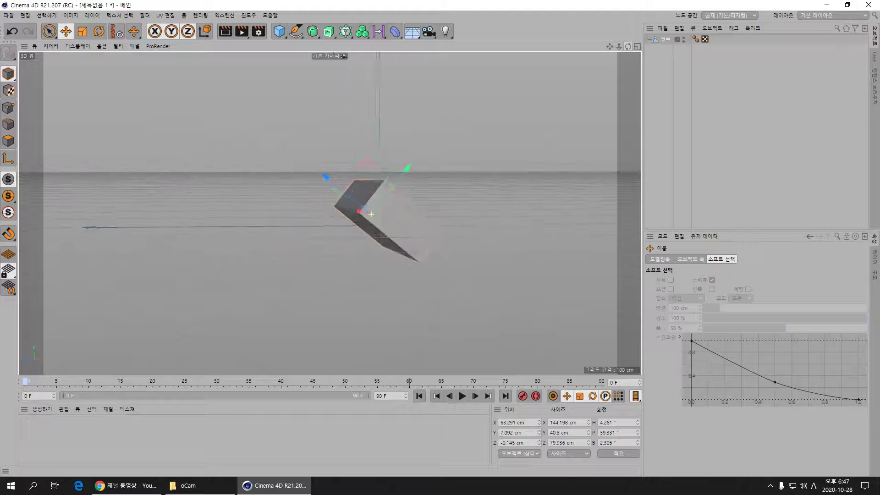
{"action": "left_click_drag", "start_coordinate": [628, 45], "coordinate": [628, 119]}
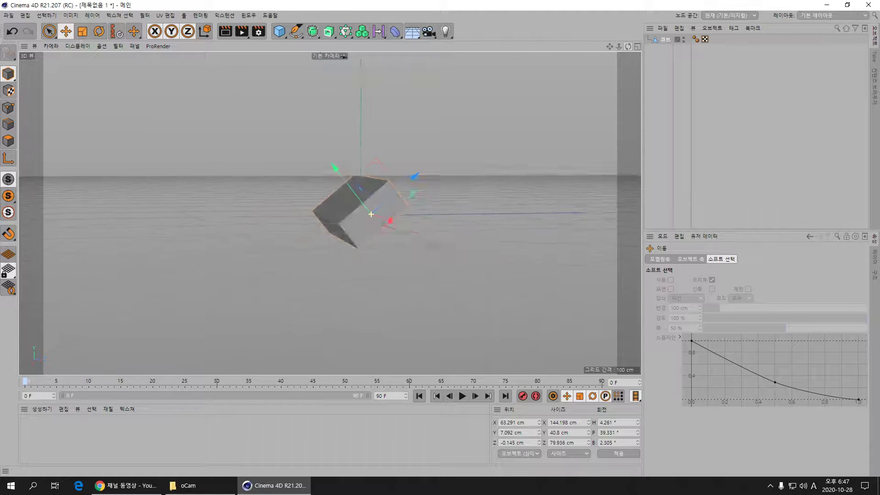
{"action": "left_click_drag", "start_coordinate": [628, 45], "coordinate": [628, 119]}
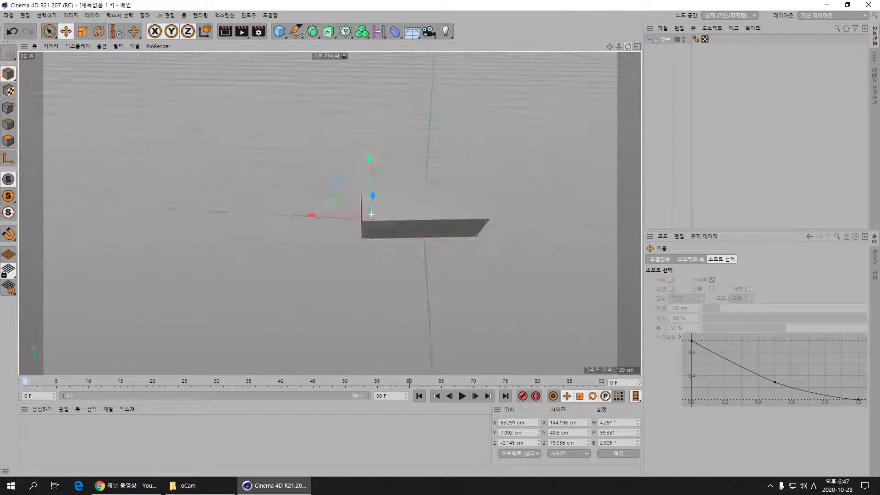
{"action": "left_click_drag", "start_coordinate": [628, 46], "coordinate": [628, 119]}
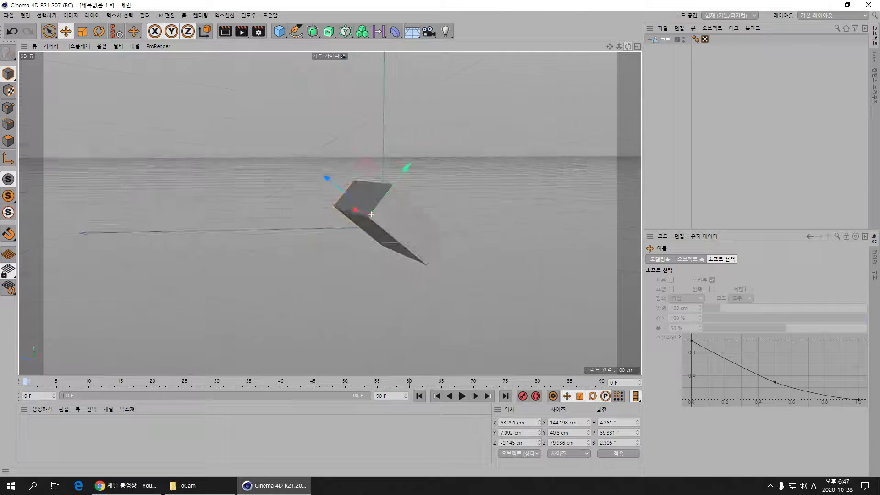
{"action": "left_click_drag", "start_coordinate": [628, 46], "coordinate": [629, 119]}
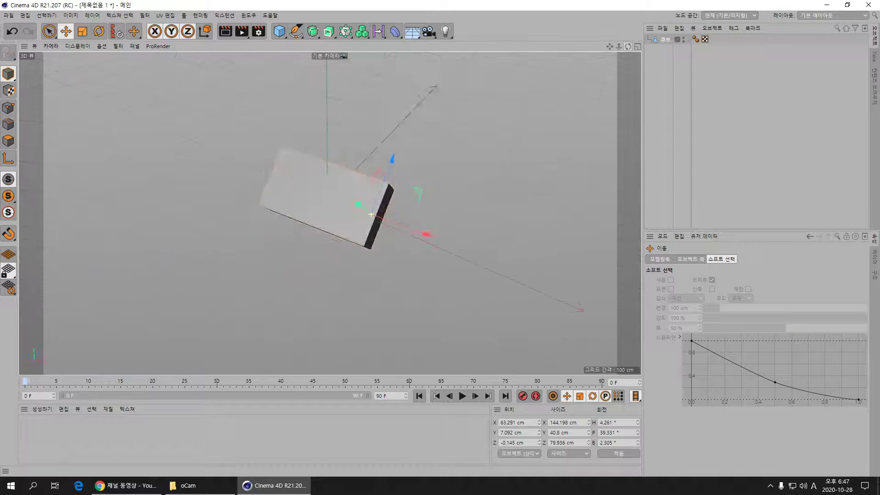
{"action": "left_click_drag", "start_coordinate": [628, 46], "coordinate": [628, 119]}
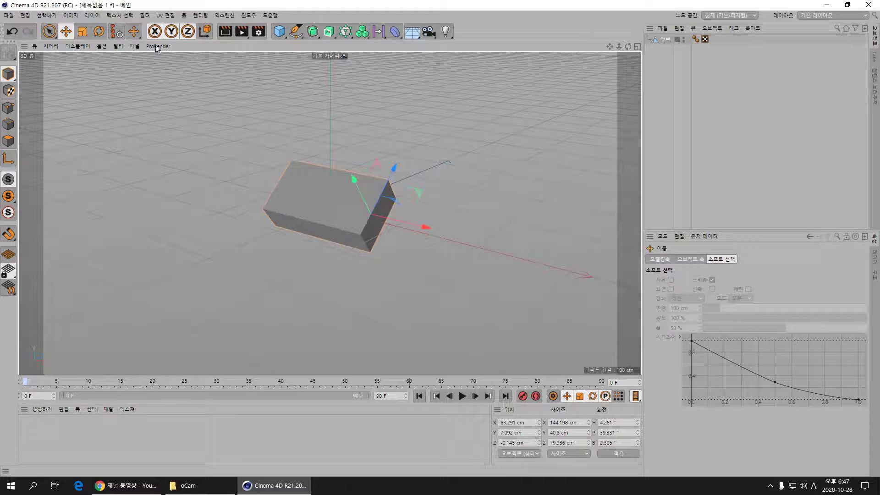
Move the box to about X 39, Y 28, Z −20 cm and turn it to a new angle
{"action": "left_click", "coordinate": [99, 32]}
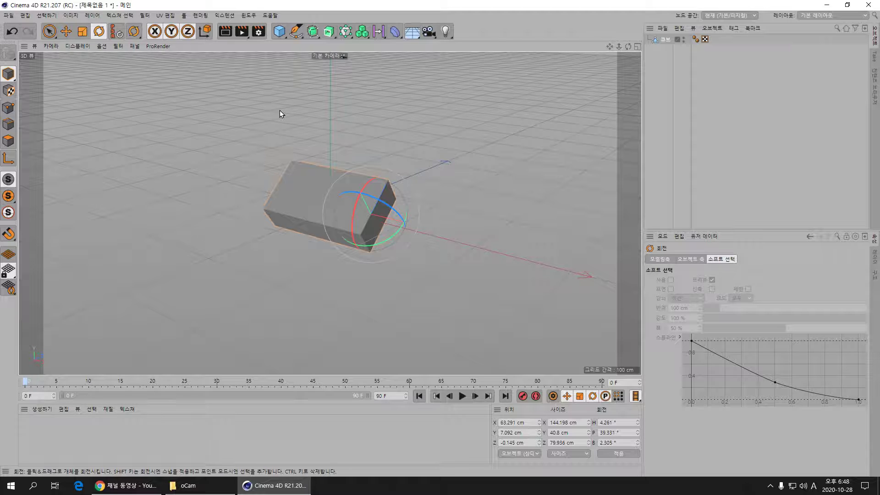
{"action": "mouse_move", "coordinate": [252, 131]}
{"action": "left_mouse_down", "text": "alt"}
{"action": "mouse_move", "coordinate": [398, 172]}
{"action": "mouse_move", "coordinate": [208, 120]}
{"action": "mouse_move", "coordinate": [261, 206]}
{"action": "mouse_move", "coordinate": [408, 143]}
{"action": "mouse_move", "coordinate": [238, 118]}
{"action": "mouse_move", "coordinate": [237, 200]}
{"action": "mouse_move", "coordinate": [416, 163]}
{"action": "mouse_move", "coordinate": [304, 147]}
{"action": "mouse_move", "coordinate": [235, 170]}
{"action": "mouse_move", "coordinate": [355, 153]}
{"action": "mouse_move", "coordinate": [287, 133]}
{"action": "mouse_move", "coordinate": [426, 142]}
{"action": "mouse_move", "coordinate": [243, 138]}
{"action": "mouse_move", "coordinate": [441, 144]}
{"action": "mouse_move", "coordinate": [287, 135]}
{"action": "mouse_move", "coordinate": [404, 157]}
{"action": "mouse_move", "coordinate": [276, 142]}
{"action": "mouse_move", "coordinate": [343, 144]}
{"action": "left_mouse_up", "text": "alt"}
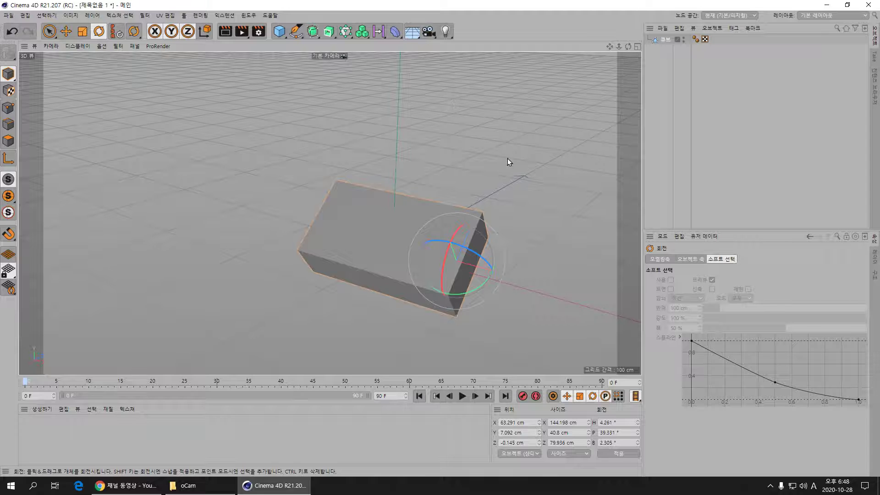
{"action": "mouse_move", "coordinate": [507, 158]}
{"action": "left_mouse_down", "text": "alt"}
{"action": "mouse_move", "coordinate": [375, 152]}
{"action": "mouse_move", "coordinate": [493, 205]}
{"action": "mouse_move", "coordinate": [551, 143]}
{"action": "mouse_move", "coordinate": [447, 122]}
{"action": "mouse_move", "coordinate": [395, 222]}
{"action": "mouse_move", "coordinate": [531, 257]}
{"action": "mouse_move", "coordinate": [548, 201]}
{"action": "mouse_move", "coordinate": [534, 204]}
{"action": "left_mouse_up", "text": "alt"}
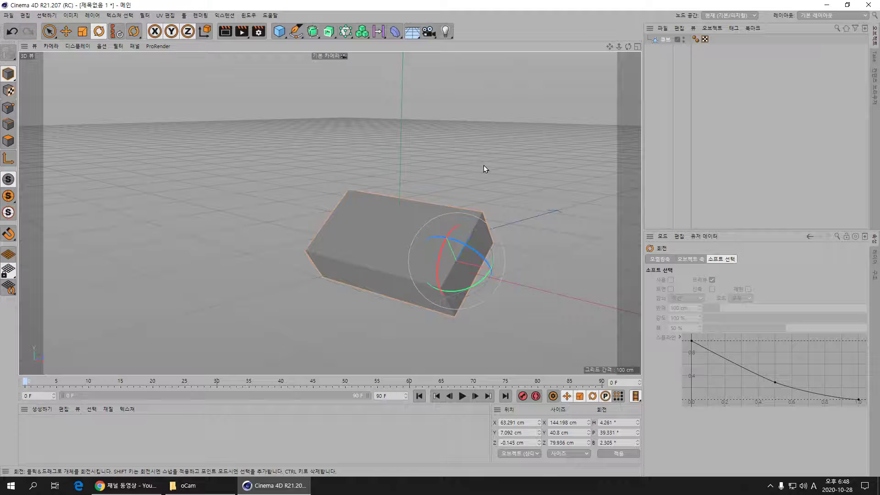
{"action": "mouse_move", "coordinate": [483, 166]}
{"action": "left_mouse_down"}
{"action": "mouse_move", "coordinate": [398, 136]}
{"action": "mouse_move", "coordinate": [368, 177]}
{"action": "mouse_move", "coordinate": [469, 134]}
{"action": "mouse_move", "coordinate": [418, 174]}
{"action": "mouse_move", "coordinate": [435, 118]}
{"action": "mouse_move", "coordinate": [438, 173]}
{"action": "mouse_move", "coordinate": [479, 141]}
{"action": "mouse_move", "coordinate": [441, 141]}
{"action": "left_mouse_up"}
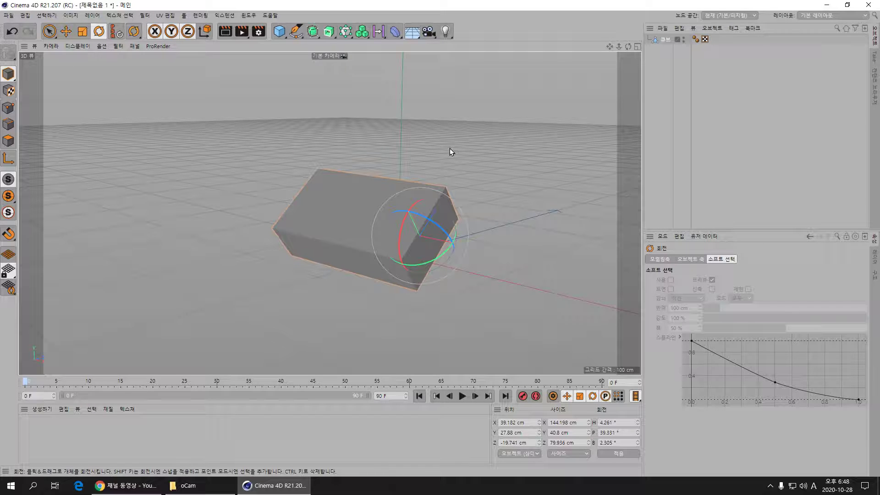
{"action": "mouse_move", "coordinate": [449, 147]}
{"action": "left_mouse_down"}
{"action": "mouse_move", "coordinate": [390, 154]}
{"action": "mouse_move", "coordinate": [449, 160]}
{"action": "mouse_move", "coordinate": [298, 145]}
{"action": "mouse_move", "coordinate": [247, 127]}
{"action": "left_mouse_up"}
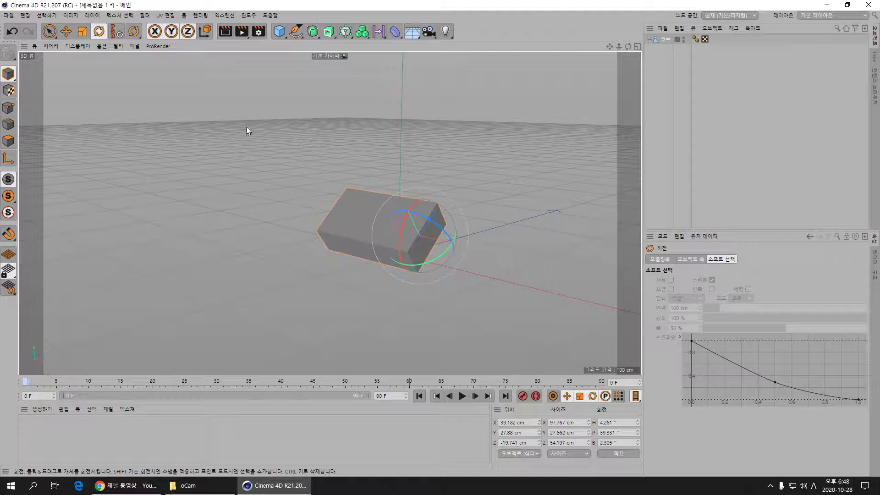
Swing the box back and forth, settling at about H 3°, P 38°, B 3.5°
{"action": "key", "text": "space"}
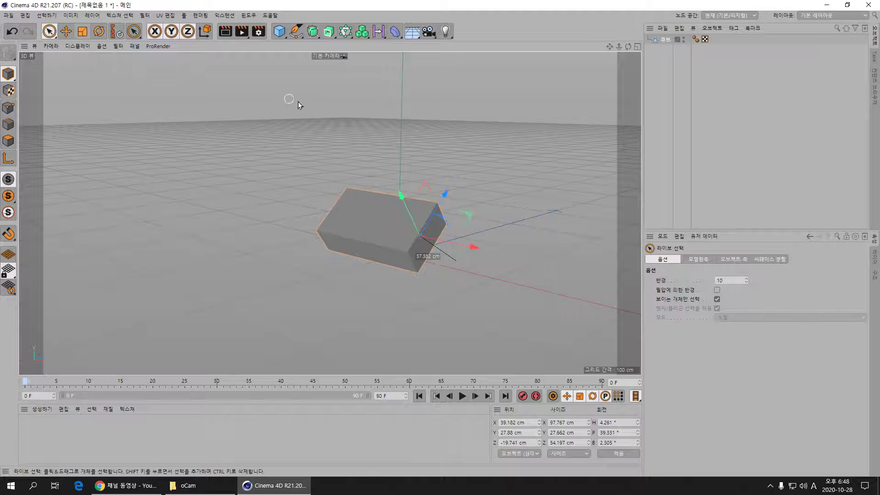
{"action": "mouse_move", "coordinate": [382, 127]}
{"action": "left_mouse_down"}
{"action": "mouse_move", "coordinate": [474, 159]}
{"action": "mouse_move", "coordinate": [368, 152]}
{"action": "mouse_move", "coordinate": [370, 180]}
{"action": "mouse_move", "coordinate": [398, 179]}
{"action": "left_mouse_up"}
{"action": "mouse_move", "coordinate": [499, 253]}
{"action": "left_mouse_down"}
{"action": "mouse_move", "coordinate": [437, 295]}
{"action": "mouse_move", "coordinate": [473, 261]}
{"action": "left_mouse_up"}
{"action": "mouse_move", "coordinate": [412, 264]}
{"action": "left_mouse_down"}
{"action": "mouse_move", "coordinate": [320, 216]}
{"action": "mouse_move", "coordinate": [517, 198]}
{"action": "mouse_move", "coordinate": [376, 143]}
{"action": "mouse_move", "coordinate": [335, 255]}
{"action": "mouse_move", "coordinate": [353, 250]}
{"action": "left_mouse_up"}
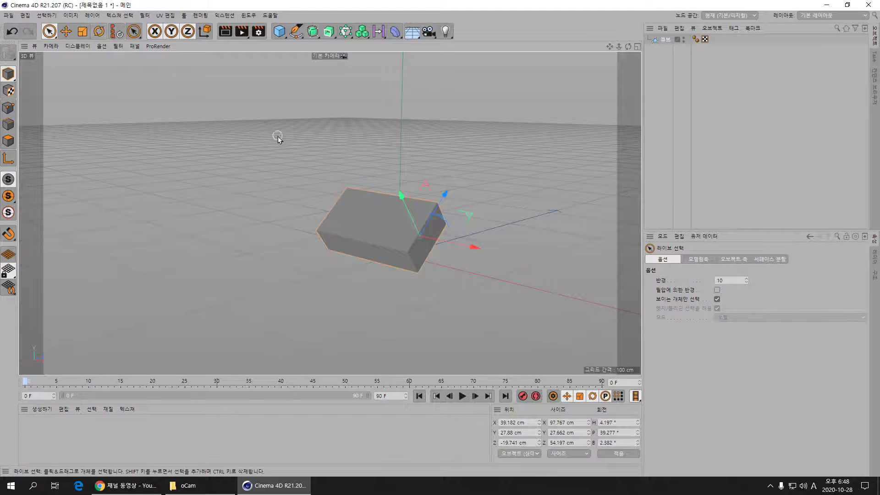
{"action": "mouse_move", "coordinate": [277, 136]}
{"action": "left_mouse_down"}
{"action": "mouse_move", "coordinate": [448, 165]}
{"action": "mouse_move", "coordinate": [278, 147]}
{"action": "mouse_move", "coordinate": [368, 153]}
{"action": "mouse_move", "coordinate": [318, 153]}
{"action": "mouse_move", "coordinate": [355, 154]}
{"action": "mouse_move", "coordinate": [343, 180]}
{"action": "mouse_move", "coordinate": [390, 133]}
{"action": "mouse_move", "coordinate": [369, 163]}
{"action": "mouse_move", "coordinate": [338, 174]}
{"action": "left_mouse_up"}
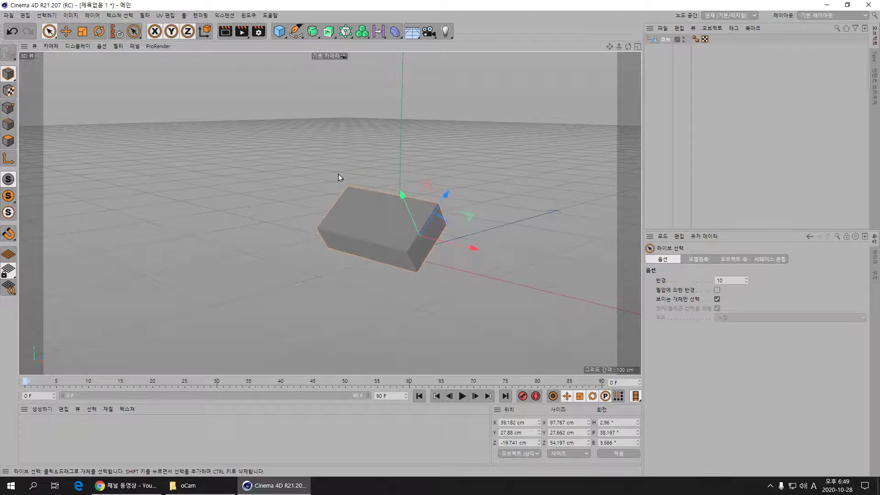
Rotate the box upright to about H −211°, P 162°, B 258°
{"action": "left_click", "coordinate": [99, 33]}
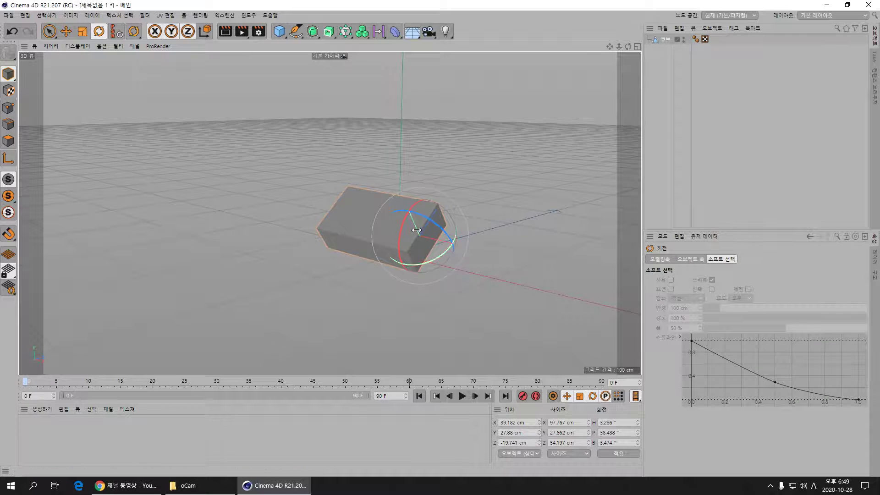
{"action": "mouse_move", "coordinate": [403, 224]}
{"action": "left_mouse_down"}
{"action": "mouse_move", "coordinate": [400, 252]}
{"action": "mouse_move", "coordinate": [403, 220]}
{"action": "mouse_move", "coordinate": [438, 247]}
{"action": "mouse_move", "coordinate": [434, 254]}
{"action": "mouse_move", "coordinate": [473, 235]}
{"action": "mouse_move", "coordinate": [413, 254]}
{"action": "mouse_move", "coordinate": [430, 231]}
{"action": "mouse_move", "coordinate": [430, 252]}
{"action": "left_mouse_up"}
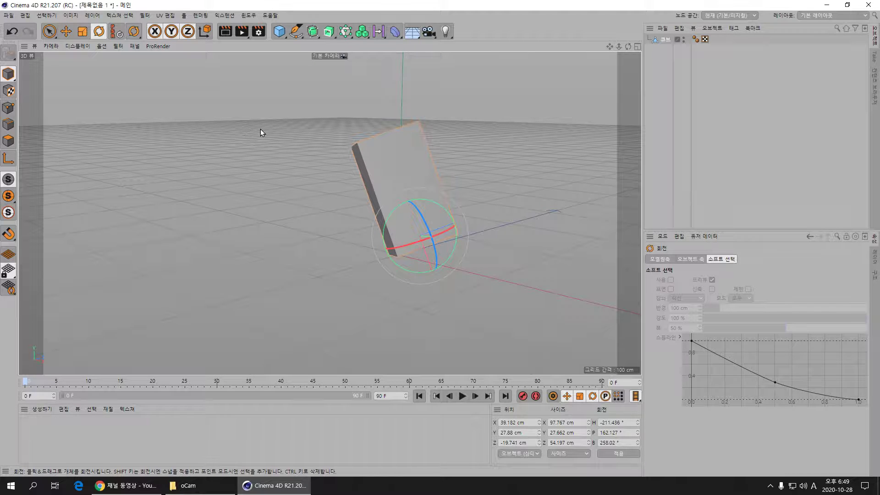
{"action": "mouse_move", "coordinate": [261, 128]}
{"action": "left_mouse_down", "text": "alt"}
{"action": "mouse_move", "coordinate": [182, 145]}
{"action": "mouse_move", "coordinate": [261, 167]}
{"action": "mouse_move", "coordinate": [222, 152]}
{"action": "mouse_move", "coordinate": [303, 165]}
{"action": "mouse_move", "coordinate": [243, 147]}
{"action": "mouse_move", "coordinate": [310, 166]}
{"action": "left_mouse_up", "text": "alt"}
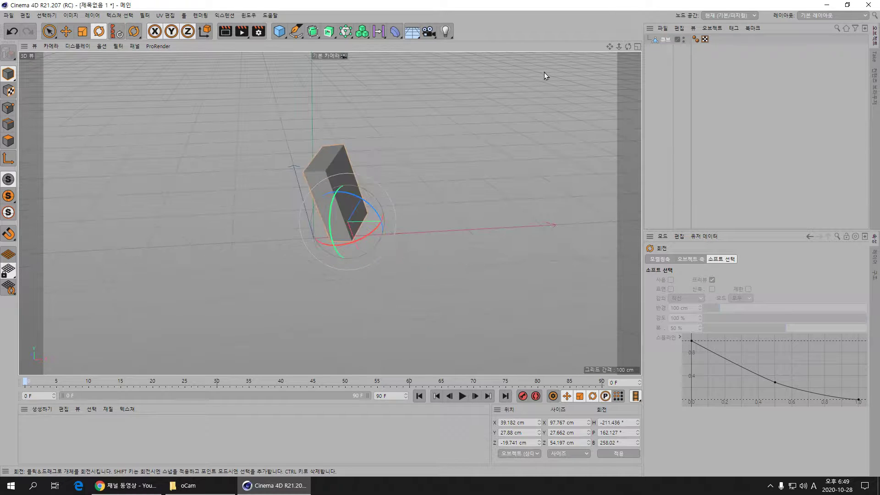
Pan the view and zoom in and out on the upright box
{"action": "left_click_drag", "start_coordinate": [610, 46], "coordinate": [621, 65]}
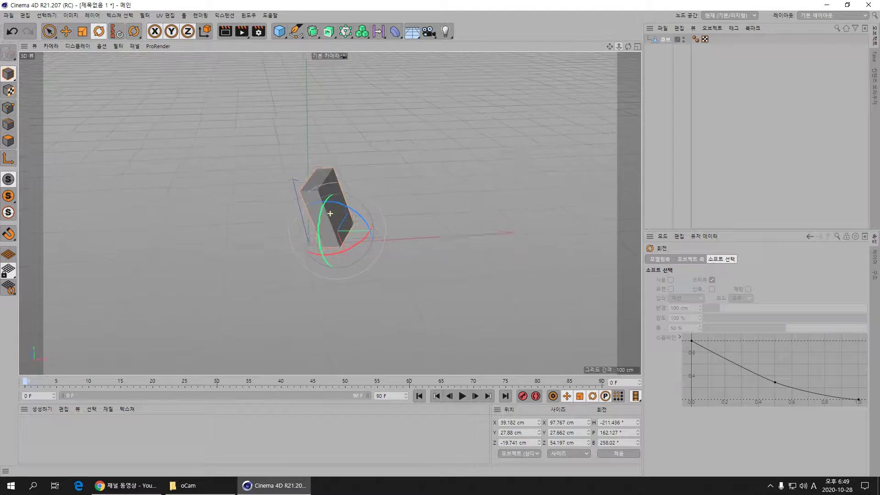
{"action": "scroll", "coordinate": [284, 169], "scroll_direction": "up", "scroll_amount": 3}
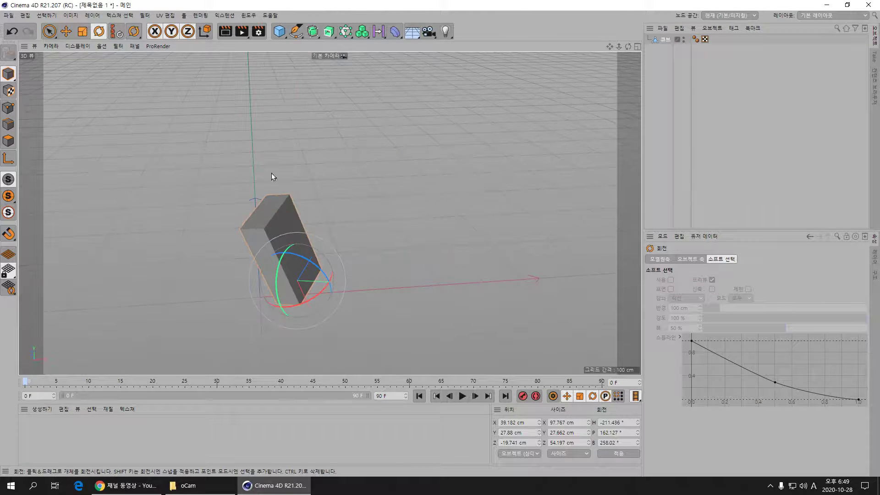
{"action": "scroll", "coordinate": [275, 206], "scroll_direction": "up", "scroll_amount": 3}
{"action": "scroll", "coordinate": [276, 242], "scroll_direction": "up", "scroll_amount": 3}
{"action": "scroll", "coordinate": [275, 242], "scroll_direction": "down", "scroll_amount": 3}
{"action": "scroll", "coordinate": [276, 230], "scroll_direction": "down", "scroll_amount": 3}
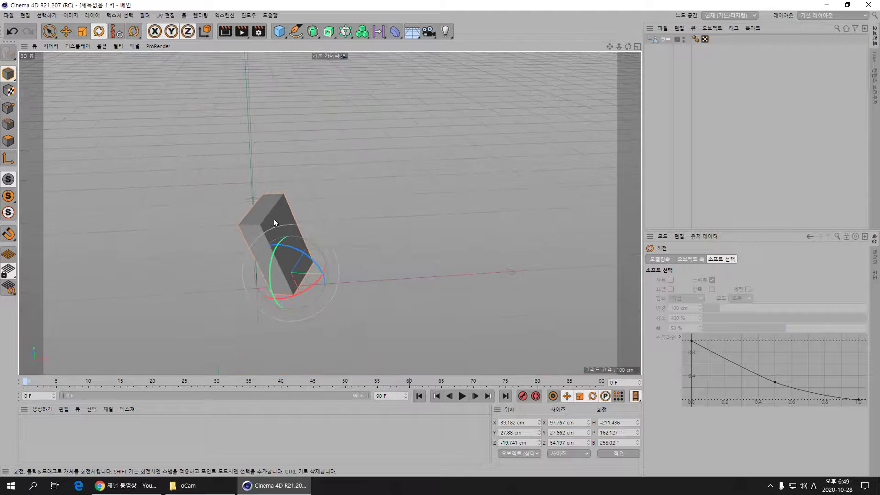
{"action": "scroll", "coordinate": [273, 219], "scroll_direction": "down", "scroll_amount": 2}
{"action": "scroll", "coordinate": [265, 265], "scroll_direction": "up", "scroll_amount": 2}
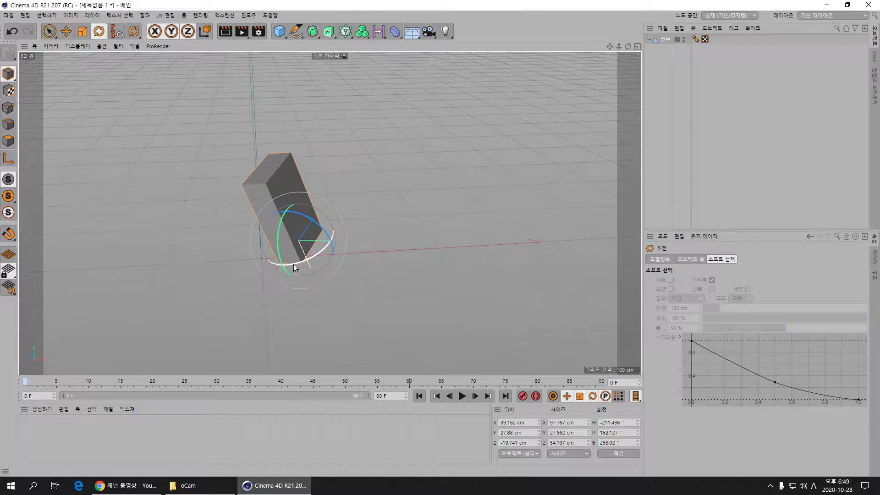
{"action": "scroll", "coordinate": [298, 256], "scroll_direction": "up", "scroll_amount": 3}
{"action": "scroll", "coordinate": [273, 234], "scroll_direction": "up", "scroll_amount": 3}
Fine-tune the zoom and orbit to view the box from below
{"action": "scroll", "coordinate": [272, 220], "scroll_direction": "down", "scroll_amount": 2}
{"action": "scroll", "coordinate": [262, 164], "scroll_direction": "down", "scroll_amount": 2}
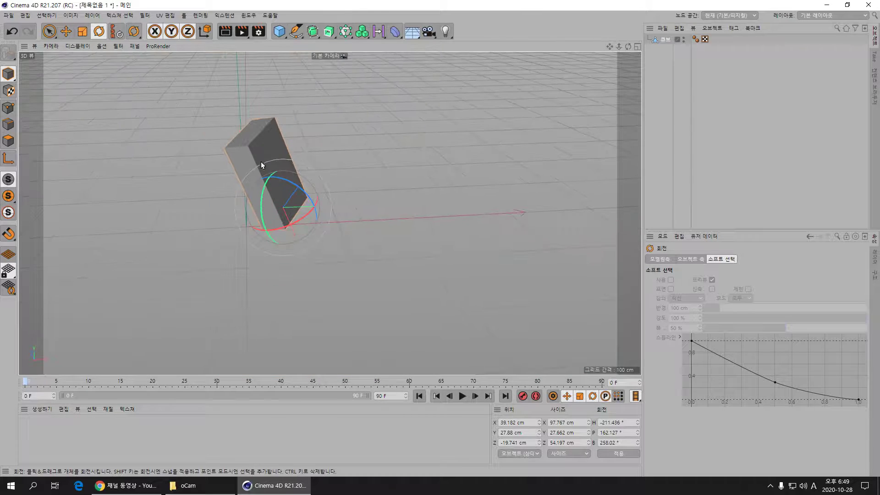
{"action": "scroll", "coordinate": [264, 164], "scroll_direction": "up", "scroll_amount": 2}
{"action": "scroll", "coordinate": [264, 164], "scroll_direction": "up", "scroll_amount": 3}
{"action": "scroll", "coordinate": [264, 163], "scroll_direction": "down", "scroll_amount": 1}
{"action": "scroll", "coordinate": [287, 221], "scroll_direction": "down", "scroll_amount": 3}
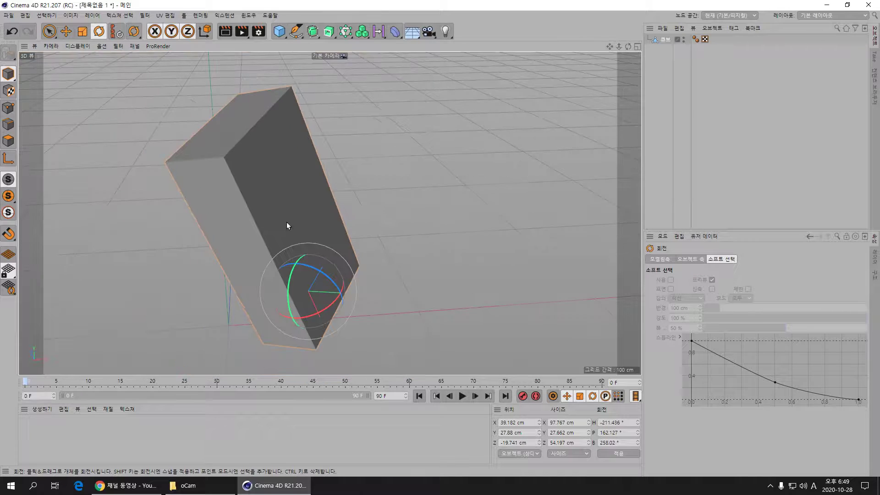
{"action": "scroll", "coordinate": [287, 276], "scroll_direction": "down", "scroll_amount": 2}
{"action": "scroll", "coordinate": [287, 276], "scroll_direction": "down", "scroll_amount": 1}
{"action": "scroll", "coordinate": [288, 277], "scroll_direction": "up", "scroll_amount": 3}
{"action": "scroll", "coordinate": [288, 276], "scroll_direction": "down", "scroll_amount": 2}
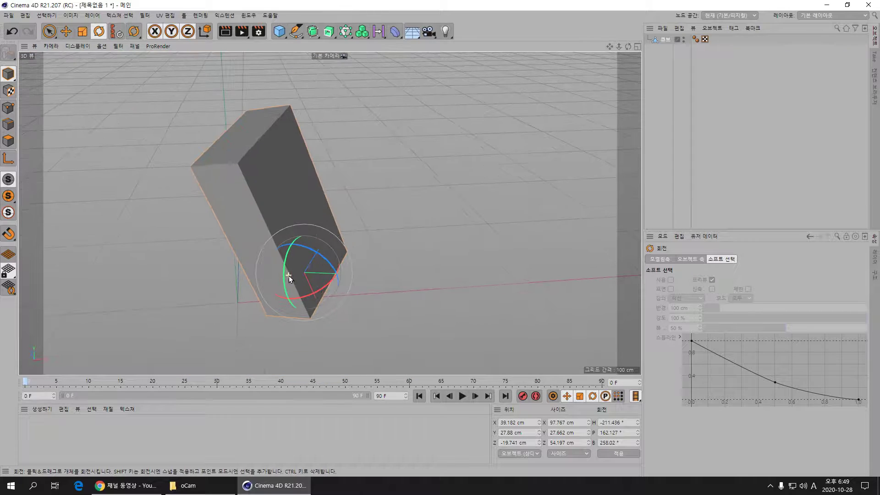
{"action": "left_click_drag", "start_coordinate": [627, 47], "coordinate": [626, 46]}
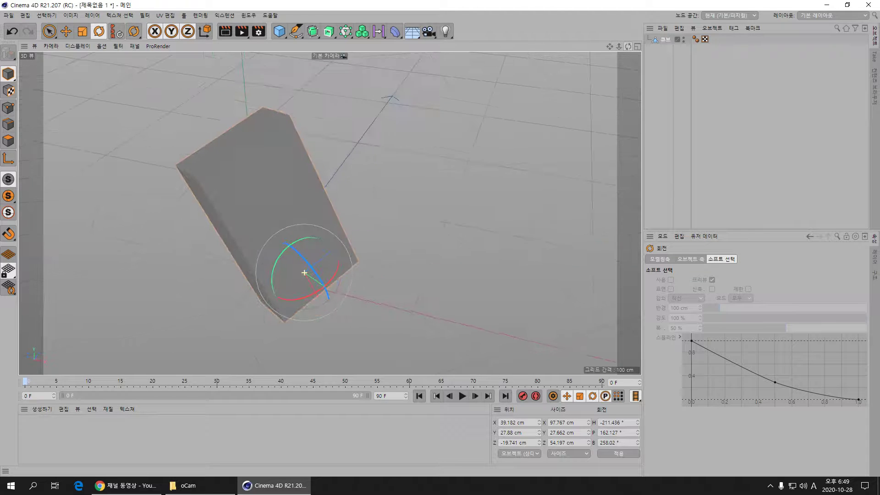
Shift the box up and right and enlarge it to about 118 × 33 × 65 cm
{"action": "left_click", "coordinate": [63, 33]}
{"action": "left_click_drag", "start_coordinate": [208, 128], "coordinate": [243, 131]}
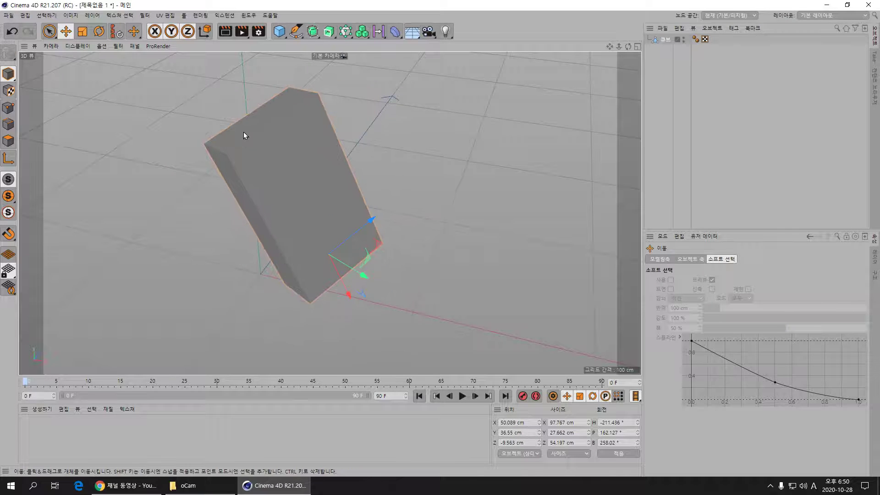
{"action": "left_click", "coordinate": [84, 34]}
{"action": "mouse_move", "coordinate": [114, 78]}
{"action": "left_mouse_down"}
{"action": "mouse_move", "coordinate": [240, 93]}
{"action": "mouse_move", "coordinate": [210, 98]}
{"action": "mouse_move", "coordinate": [203, 89]}
{"action": "left_mouse_up"}
Rotate the box flatter to roughly H −174°, P 144°
{"action": "key", "text": "r"}
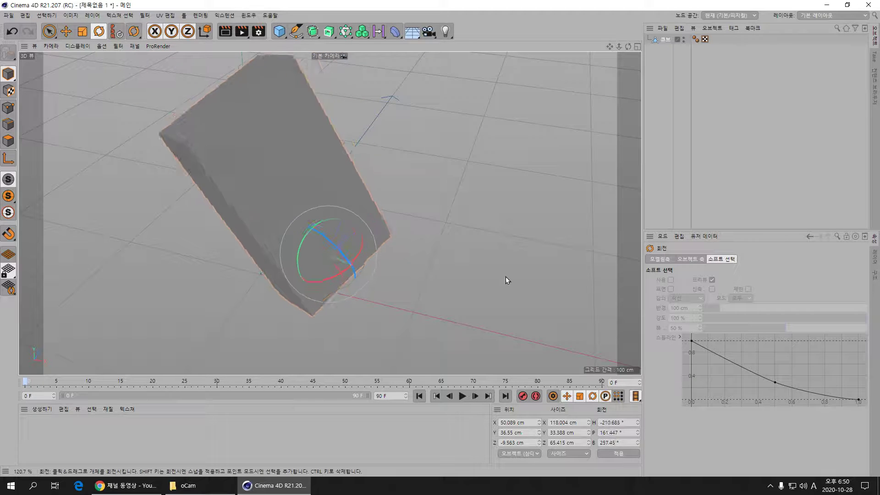
{"action": "left_click_drag", "start_coordinate": [505, 276], "coordinate": [456, 153]}
{"action": "mouse_move", "coordinate": [450, 256]}
{"action": "left_mouse_down"}
{"action": "mouse_move", "coordinate": [315, 324]}
{"action": "mouse_move", "coordinate": [376, 328]}
{"action": "mouse_move", "coordinate": [360, 330]}
{"action": "left_mouse_up"}
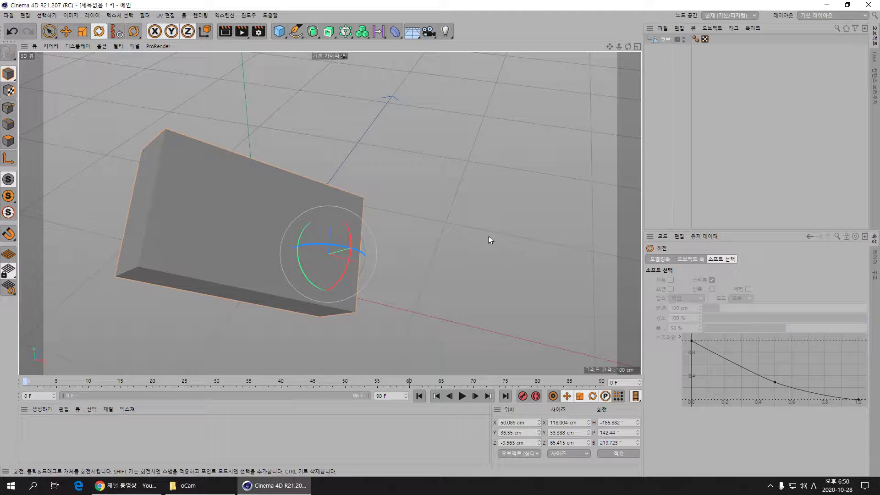
{"action": "left_click_drag", "start_coordinate": [448, 210], "coordinate": [446, 226]}
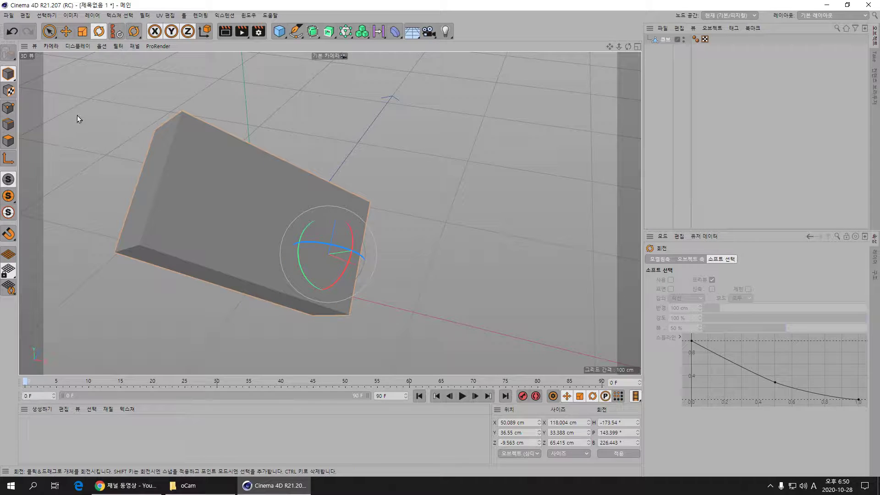
Reset the viewport to Default Zoom via the View menu
{"action": "left_click", "coordinate": [35, 46]}
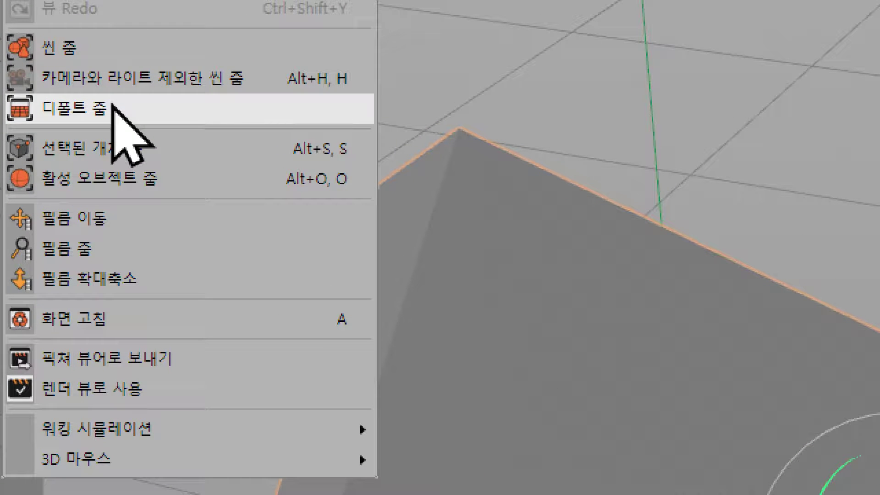
{"action": "left_click", "coordinate": [115, 107]}
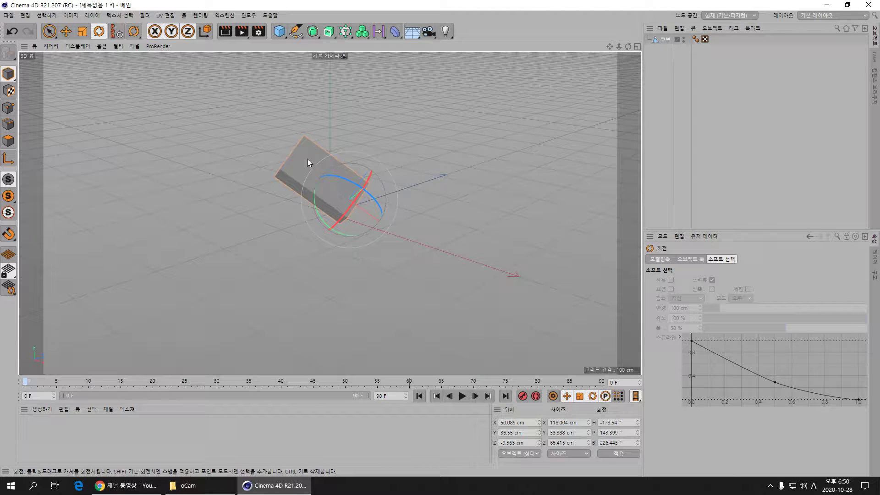
{"action": "left_click", "coordinate": [34, 46]}
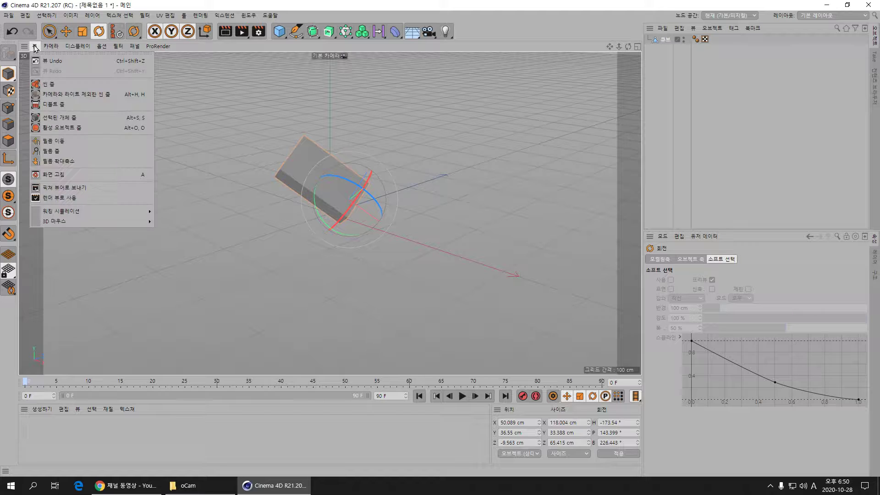
{"action": "left_click", "coordinate": [67, 84]}
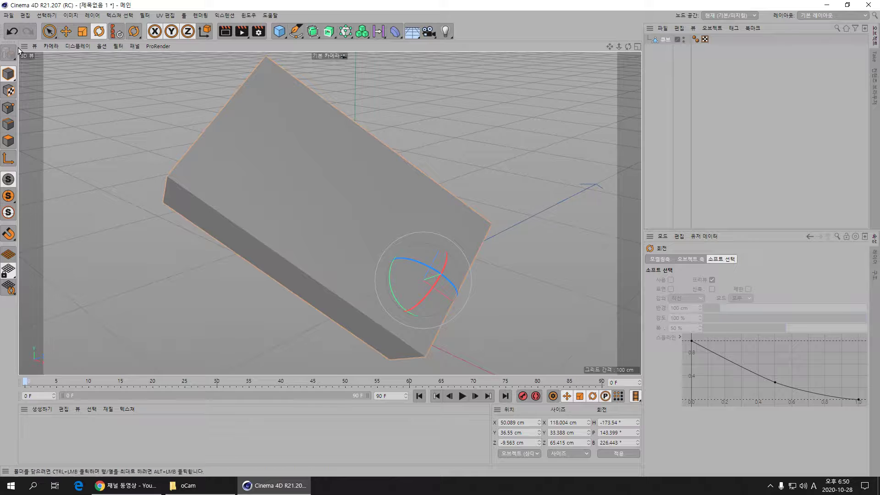
{"action": "left_click", "coordinate": [35, 46]}
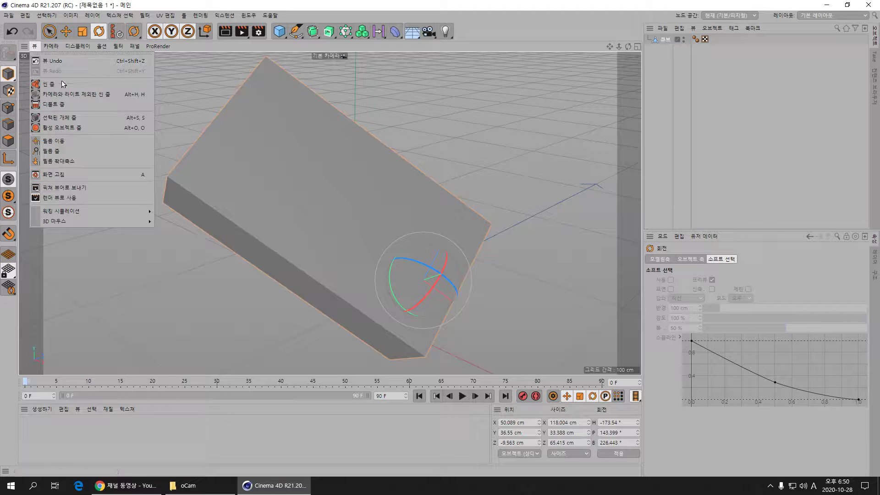
{"action": "left_click", "coordinate": [69, 107]}
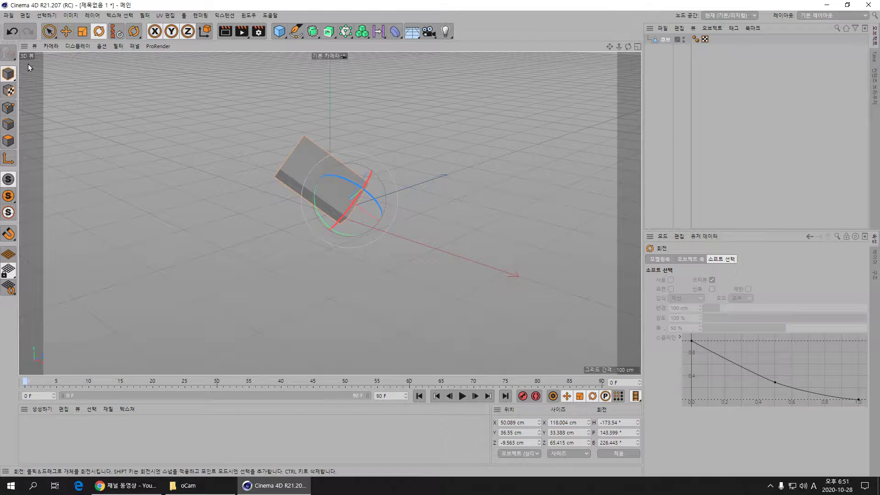
{"action": "left_click", "coordinate": [34, 46]}
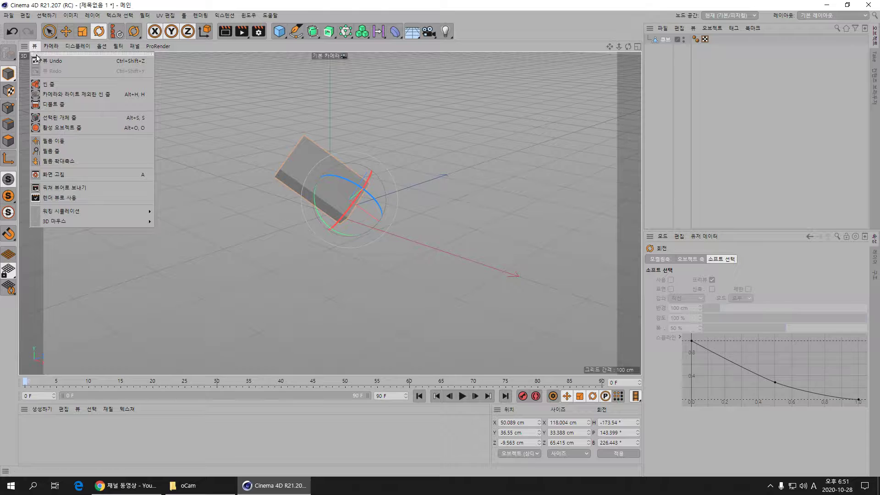
{"action": "left_click", "coordinate": [64, 107]}
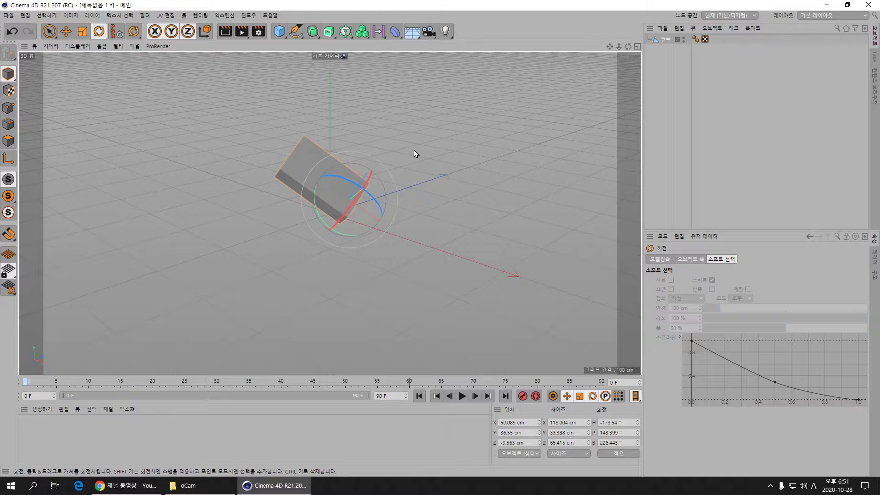
Orbit and pan the view until the box is seen lengthwise with its square end on the right
{"action": "mouse_move", "coordinate": [413, 153]}
{"action": "left_mouse_down", "text": "alt"}
{"action": "mouse_move", "coordinate": [525, 174]}
{"action": "mouse_move", "coordinate": [554, 123]}
{"action": "mouse_move", "coordinate": [476, 133]}
{"action": "mouse_move", "coordinate": [465, 195]}
{"action": "mouse_move", "coordinate": [557, 198]}
{"action": "mouse_move", "coordinate": [494, 187]}
{"action": "mouse_move", "coordinate": [452, 196]}
{"action": "mouse_move", "coordinate": [426, 183]}
{"action": "mouse_move", "coordinate": [459, 226]}
{"action": "mouse_move", "coordinate": [428, 155]}
{"action": "mouse_move", "coordinate": [320, 211]}
{"action": "mouse_move", "coordinate": [444, 214]}
{"action": "mouse_move", "coordinate": [388, 190]}
{"action": "mouse_move", "coordinate": [410, 191]}
{"action": "mouse_move", "coordinate": [422, 205]}
{"action": "mouse_move", "coordinate": [334, 252]}
{"action": "mouse_move", "coordinate": [415, 196]}
{"action": "mouse_move", "coordinate": [454, 151]}
{"action": "mouse_move", "coordinate": [365, 239]}
{"action": "mouse_move", "coordinate": [408, 169]}
{"action": "mouse_move", "coordinate": [377, 216]}
{"action": "mouse_move", "coordinate": [401, 173]}
{"action": "left_mouse_up", "text": "alt"}
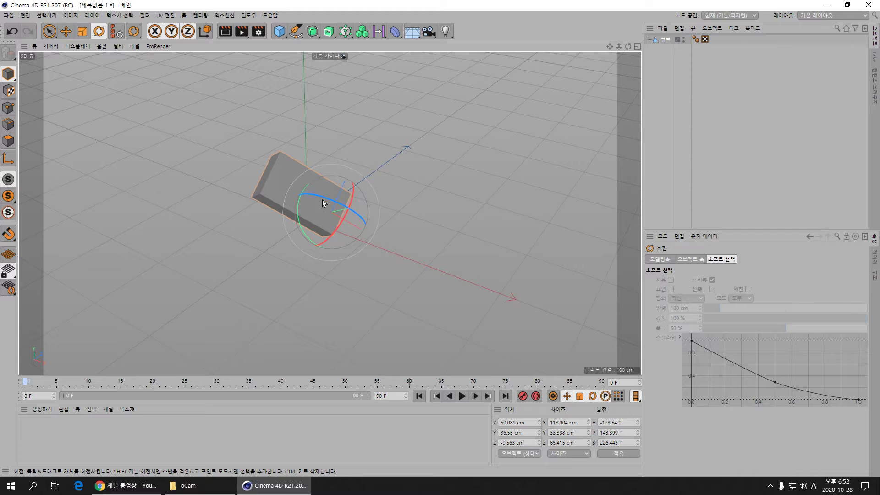
{"action": "mouse_move", "coordinate": [320, 238]}
{"action": "middle_mouse_down", "text": "alt"}
{"action": "mouse_move", "coordinate": [409, 241]}
{"action": "mouse_move", "coordinate": [334, 243]}
{"action": "mouse_move", "coordinate": [381, 251]}
{"action": "mouse_move", "coordinate": [351, 240]}
{"action": "middle_mouse_up", "text": "alt"}
{"action": "mouse_move", "coordinate": [351, 240]}
{"action": "left_mouse_down", "text": "alt"}
{"action": "mouse_move", "coordinate": [338, 238]}
{"action": "mouse_move", "coordinate": [422, 261]}
{"action": "mouse_move", "coordinate": [493, 238]}
{"action": "mouse_move", "coordinate": [536, 274]}
{"action": "left_mouse_up", "text": "alt"}
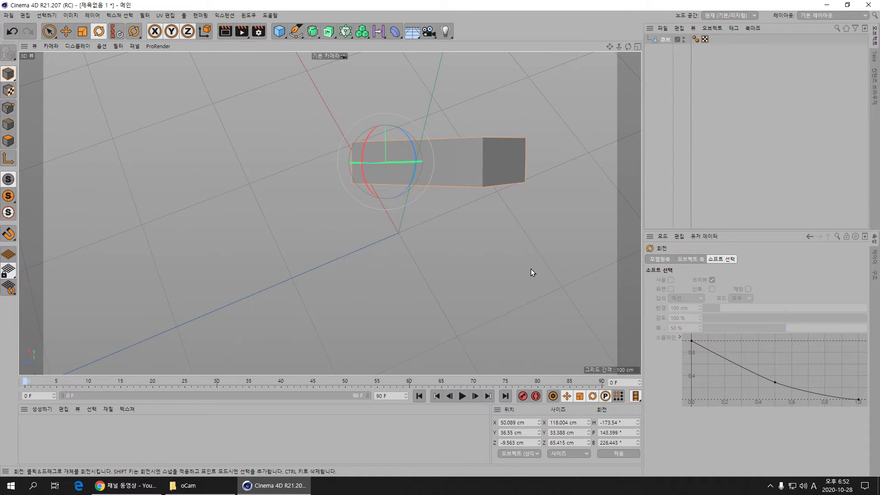